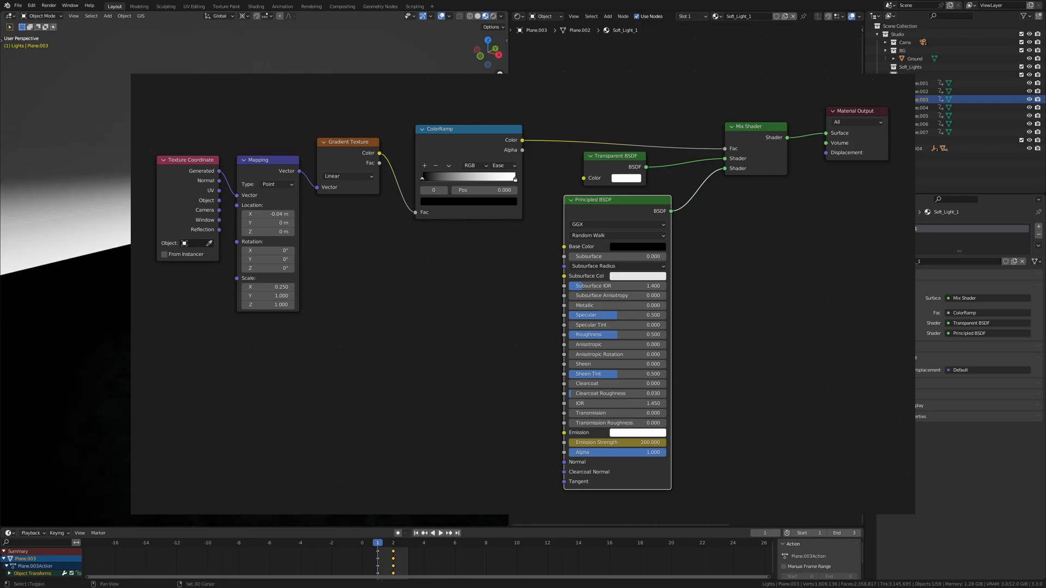
Examine the small light plane Plane.003 in front of the car and its mesh in Edit Mode, ending in Object Mode
middle_drag(208, 346, 232, 351)
scroll(217, 353, down, 2)
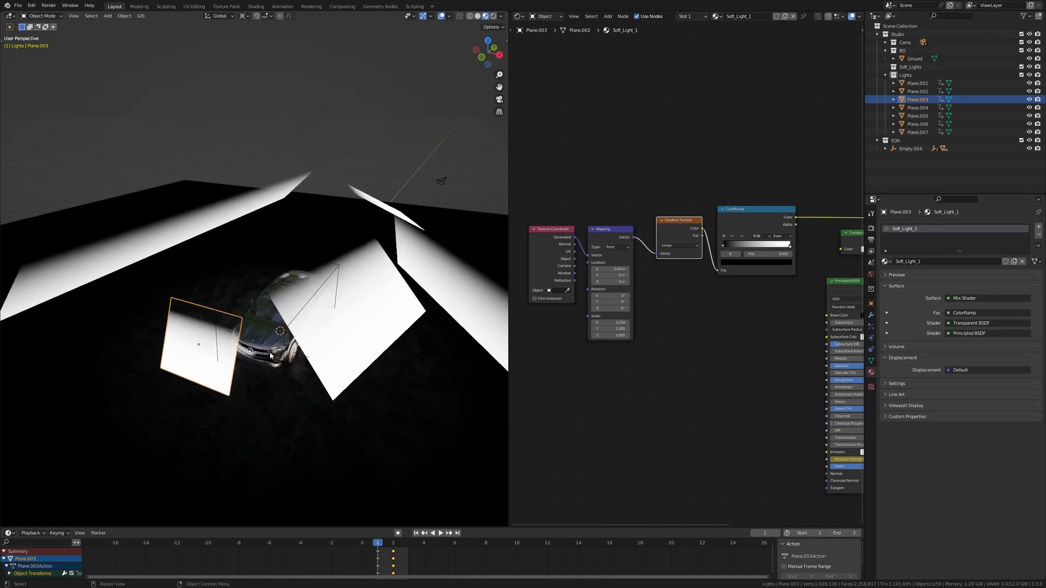
middle_drag(298, 312, 275, 324)
key(Tab)
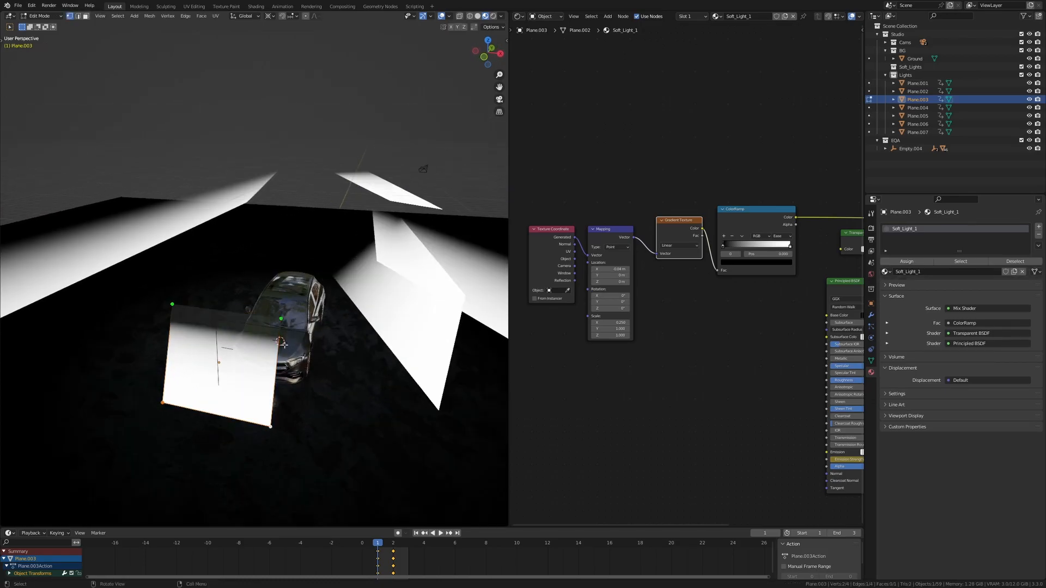
key(ctrl+r)
click(215, 347)
click(280, 348)
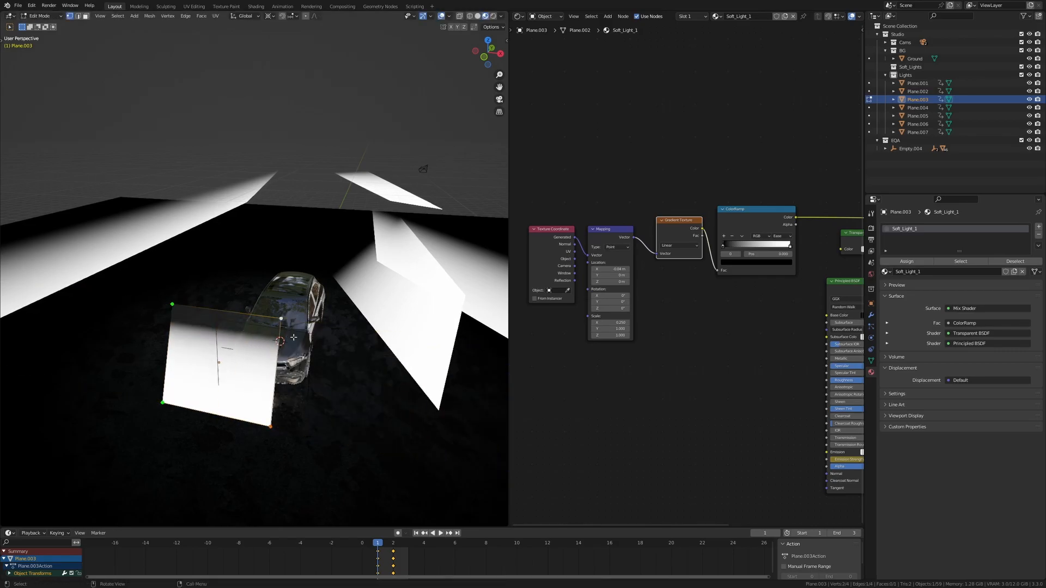
key(Tab)
key(s)
click(280, 342)
middle_drag(280, 342, 355, 304)
mouse_move(284, 332)
middle_down()
mouse_move(327, 354)
mouse_move(297, 344)
middle_up()
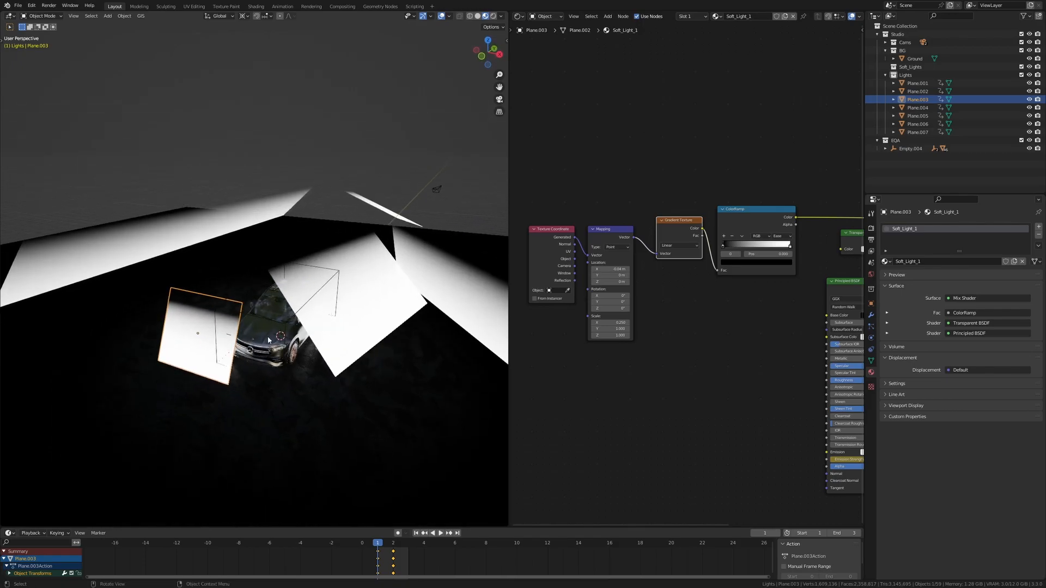
middle_drag(214, 326, 211, 337)
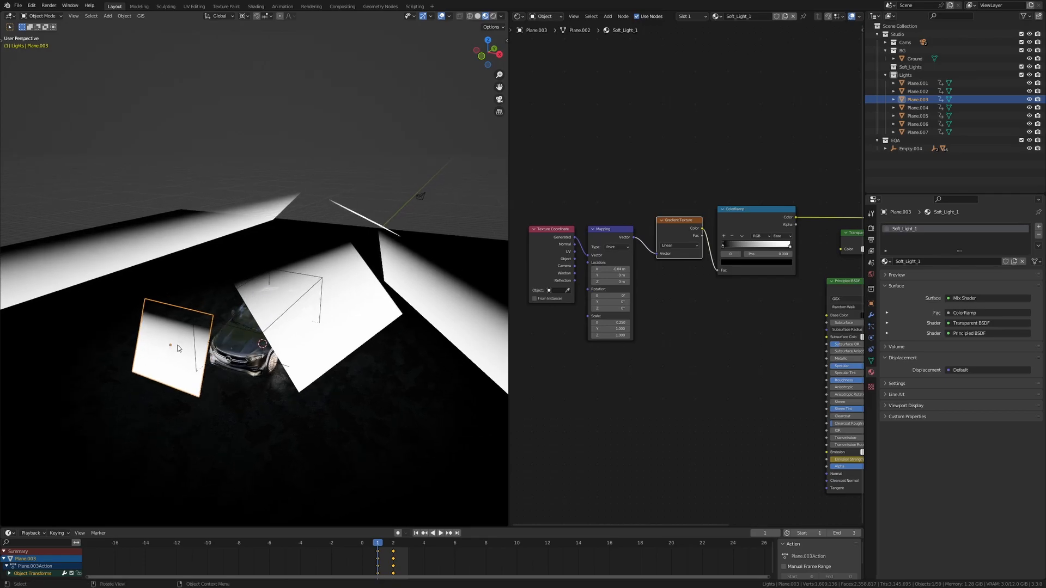
Select the surrounding light planes in turn, including Plane.002, Plane.005 and Plane.004, to inspect their soft-light materials and placement
click(390, 305)
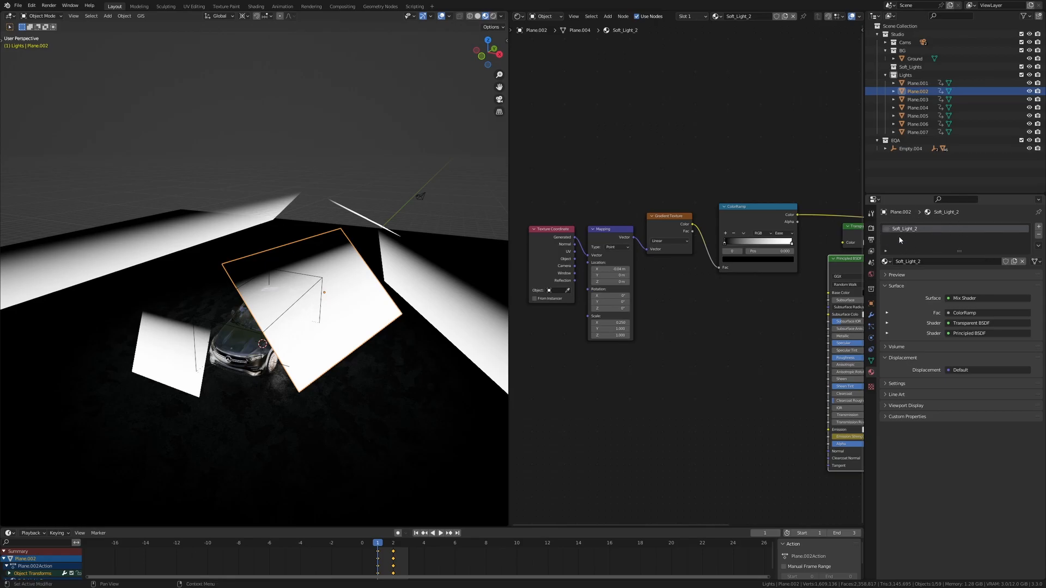
click(430, 283)
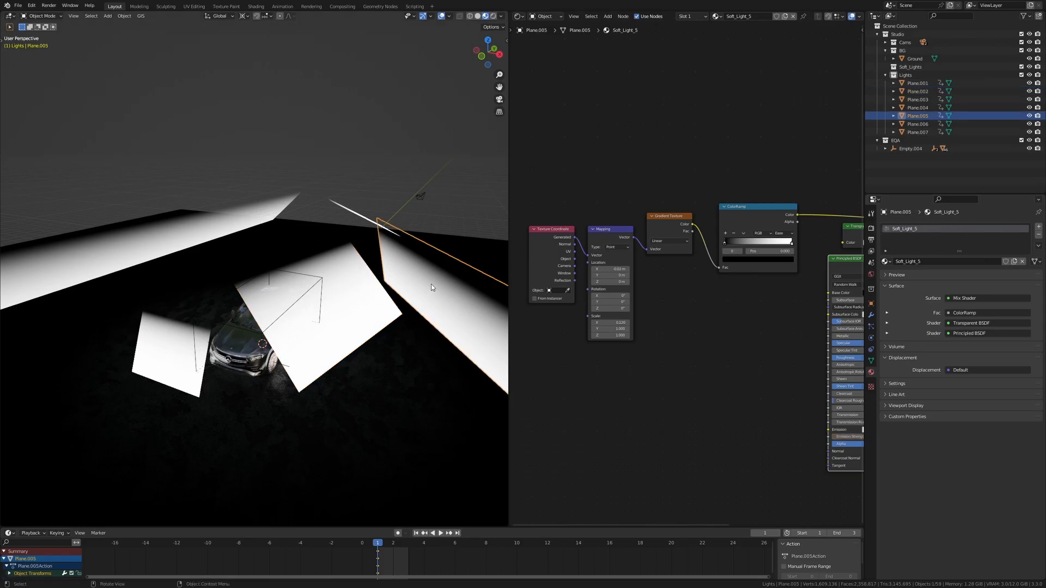
click(363, 217)
click(201, 233)
middle_drag(201, 233, 285, 315)
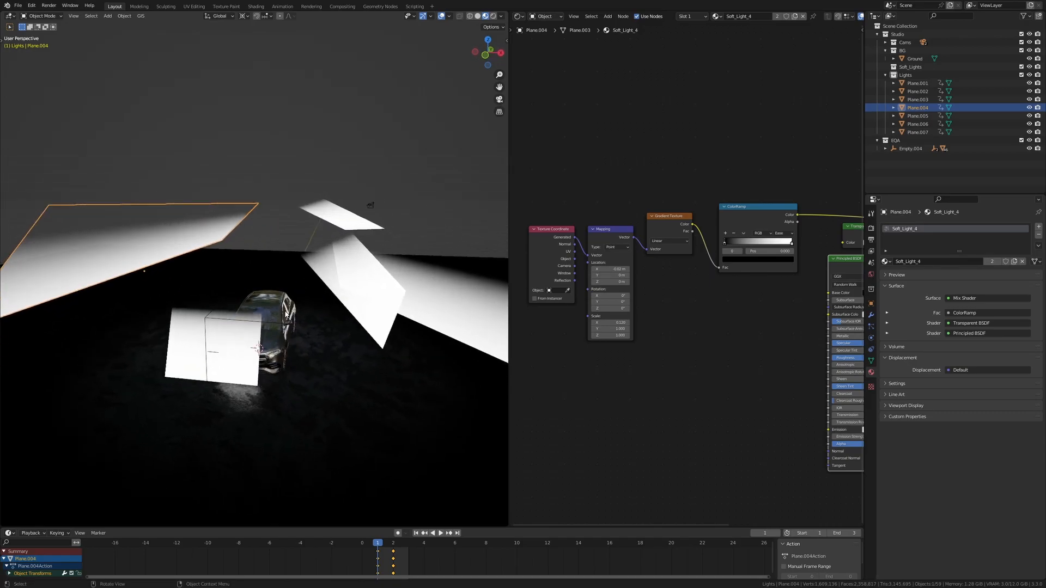
middle_drag(284, 313, 243, 308)
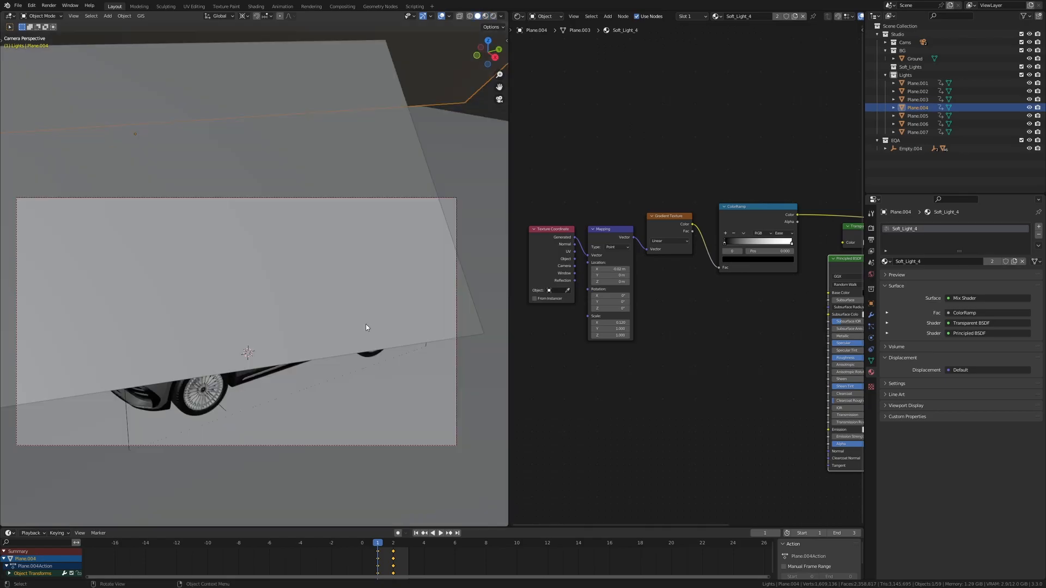
Preview the car through the camera in rendered shading, select light plane Plane.002 and hide the viewport overlays
key(z)
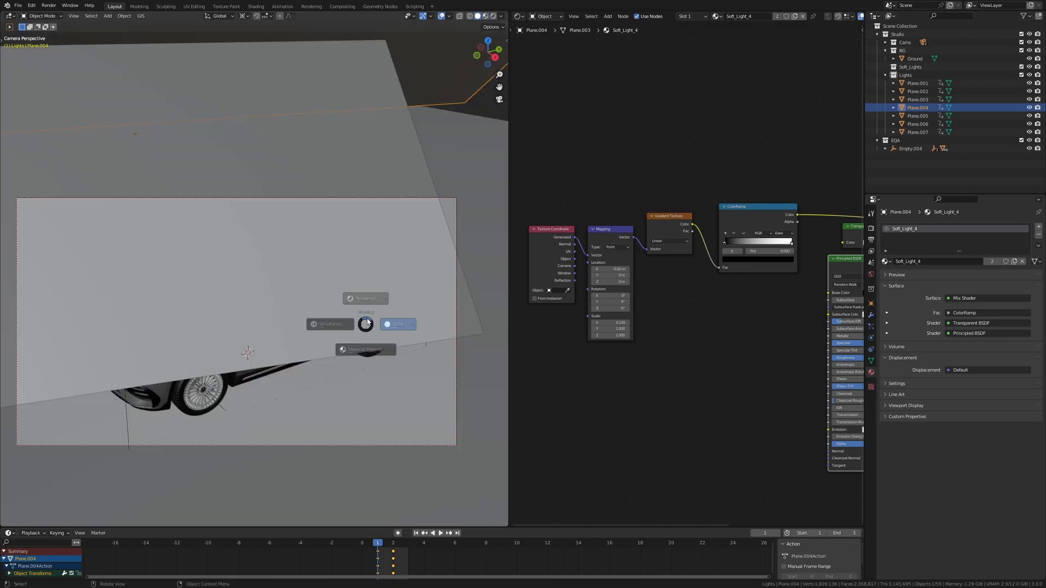
click(371, 283)
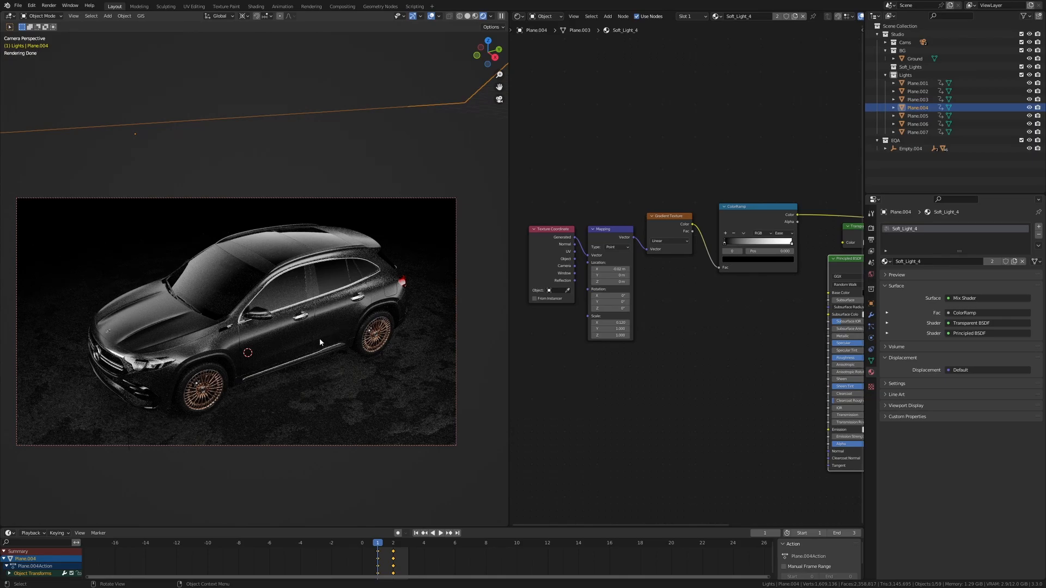
click(327, 351)
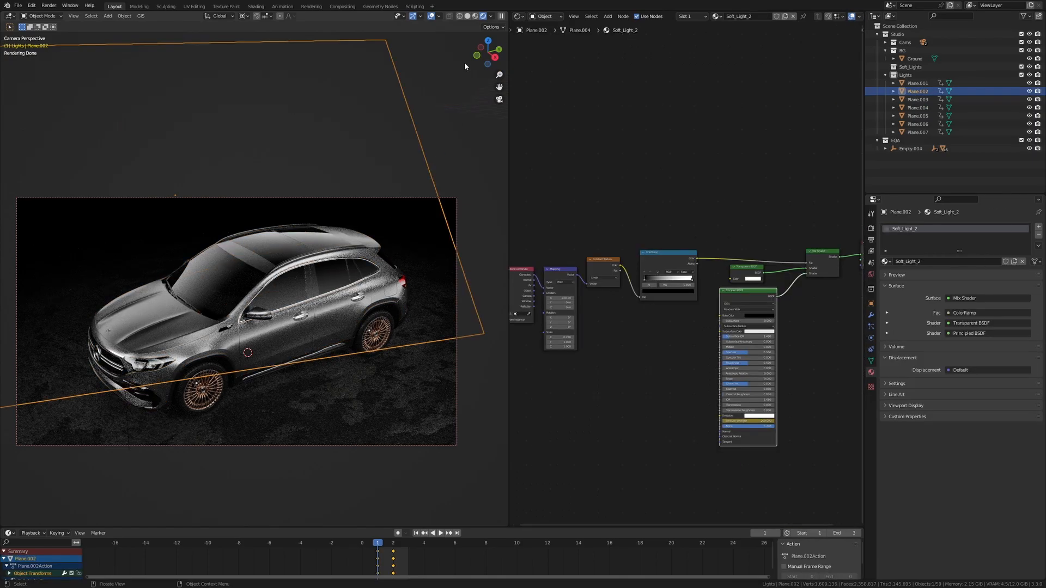
click(432, 17)
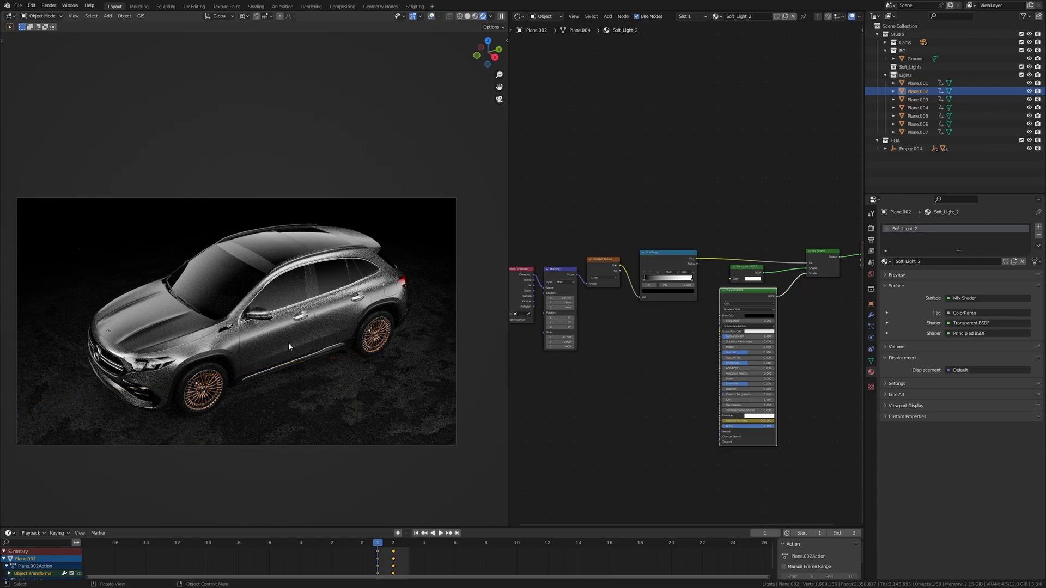
Switch the viewport to wireframe shading, show the overlays again and select the _3_jpg camera
key(KP_0)
mouse_move(296, 352)
middle_down()
mouse_move(312, 373)
mouse_move(299, 367)
mouse_move(332, 365)
middle_up()
key(z)
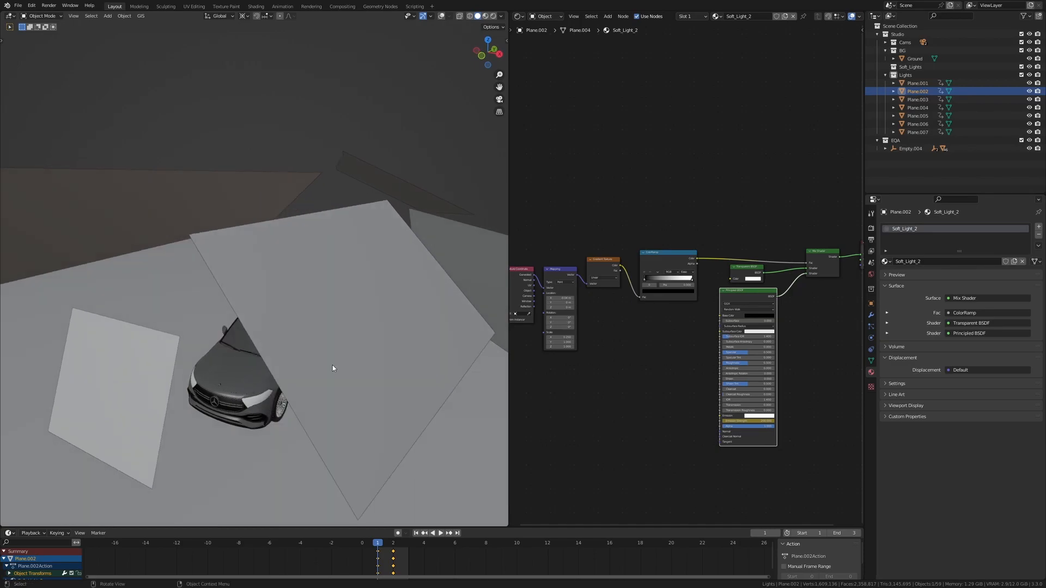
key(KP_0)
key(z)
click(277, 367)
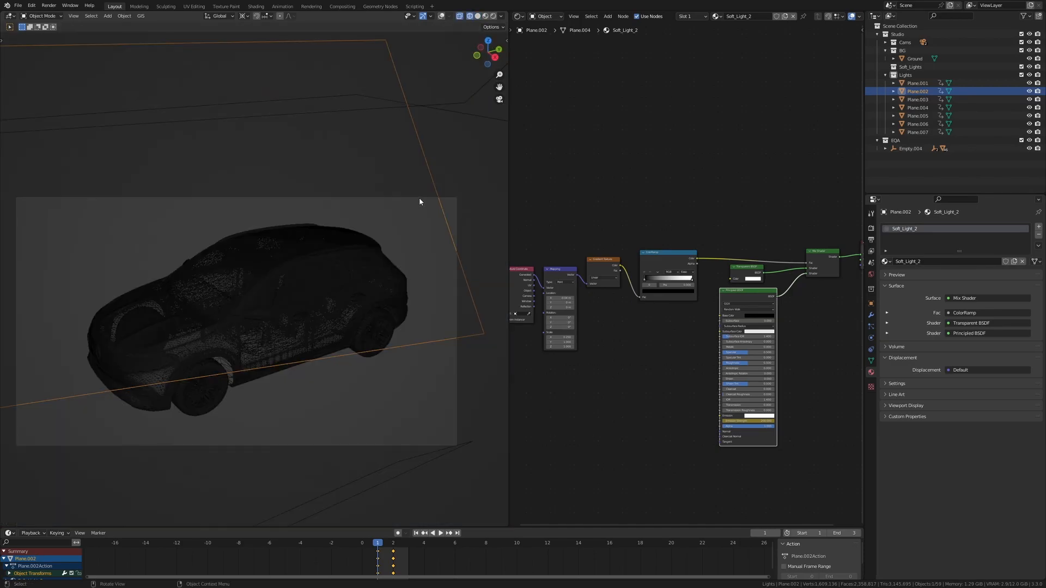
click(441, 15)
click(378, 201)
middle_drag(378, 202, 191, 194)
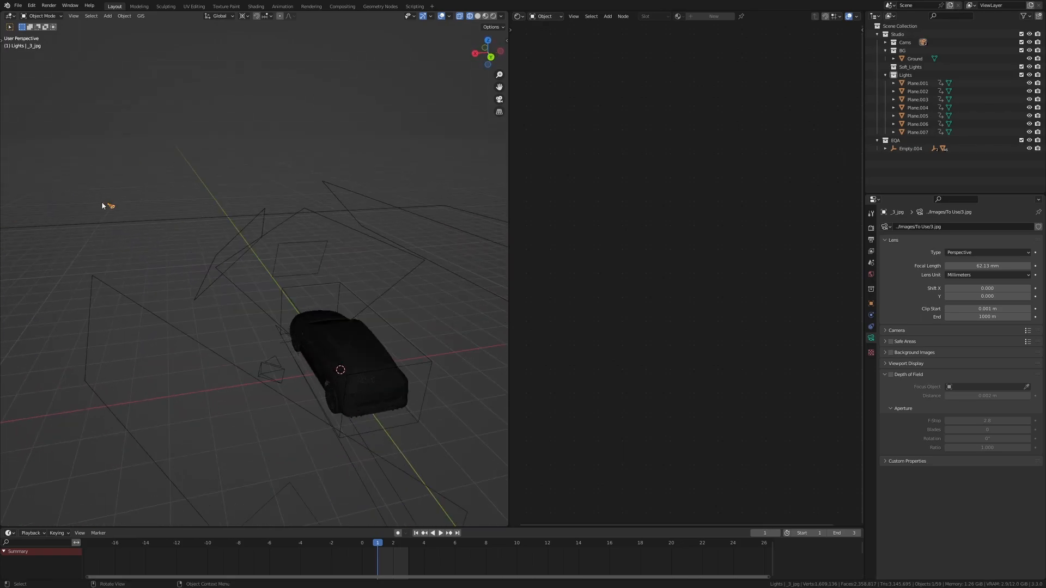
Return to the rendered camera view and set the scene camera to _5_jpg for the rear view of the car
key(z)
click(146, 195)
key(KP_0)
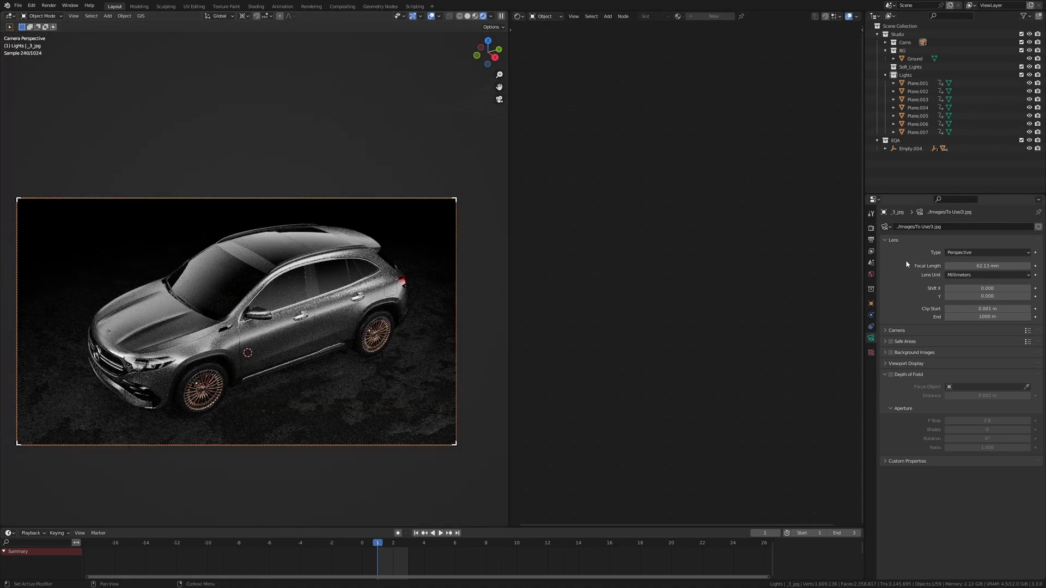
click(871, 263)
click(989, 237)
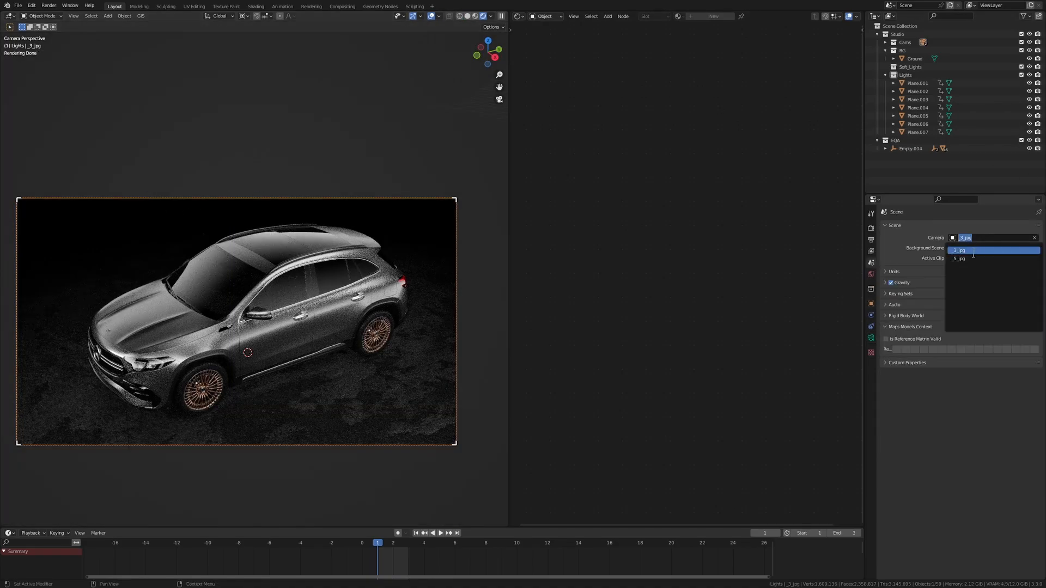
click(962, 259)
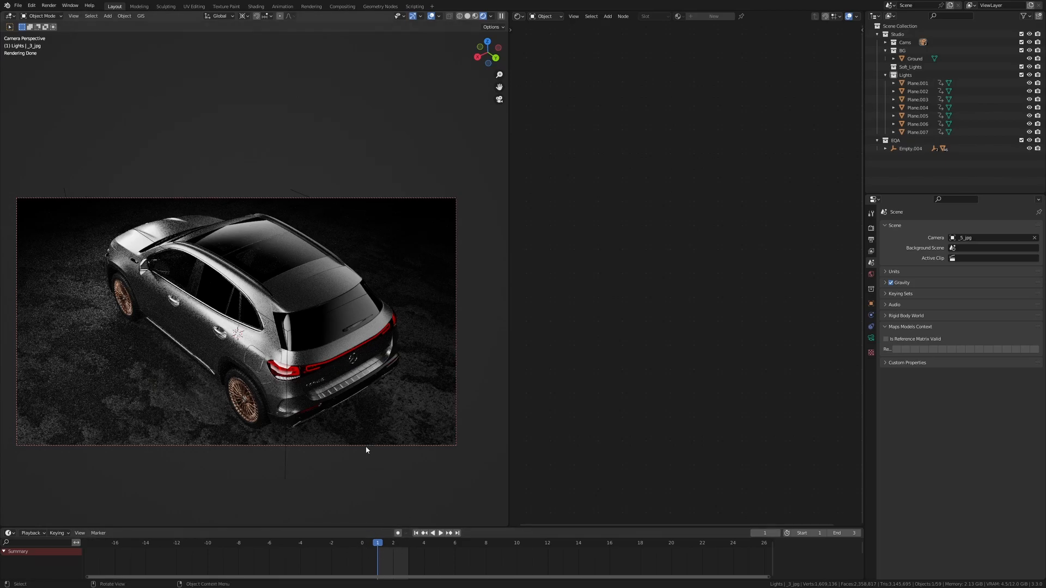
Compare the rendered lighting of the rear camera view on frames 1 and 2
key(Right)
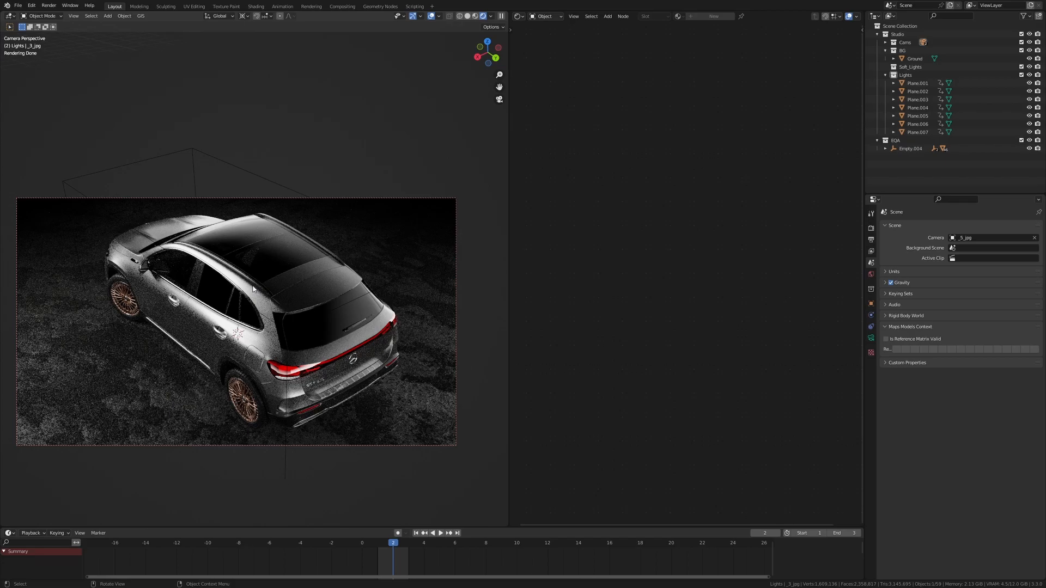
key(Left)
key(Right)
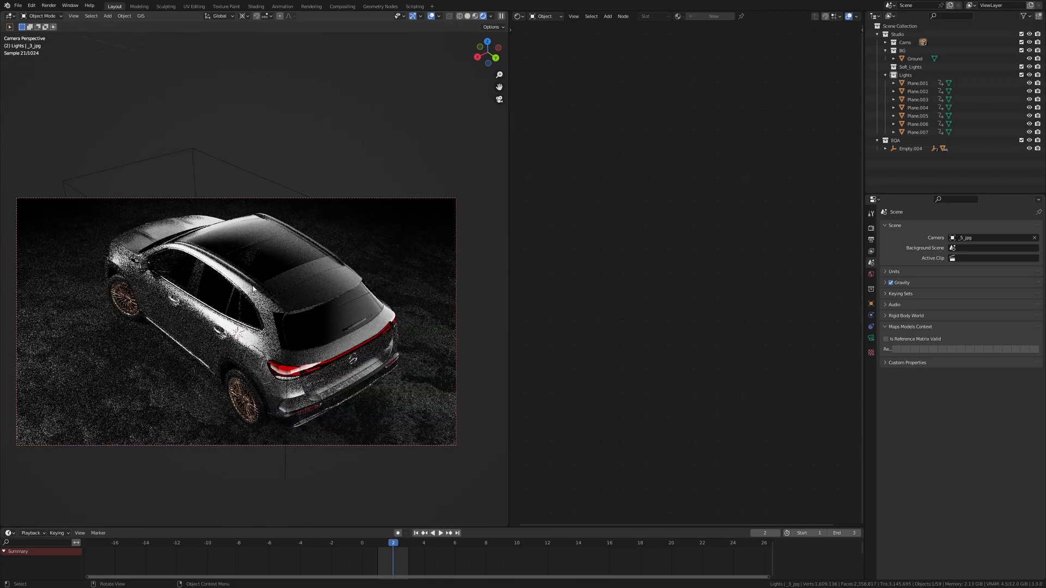
Set the scene camera to _3_jpg and compare the front view's rendered lighting on frames 1 and 2
click(980, 238)
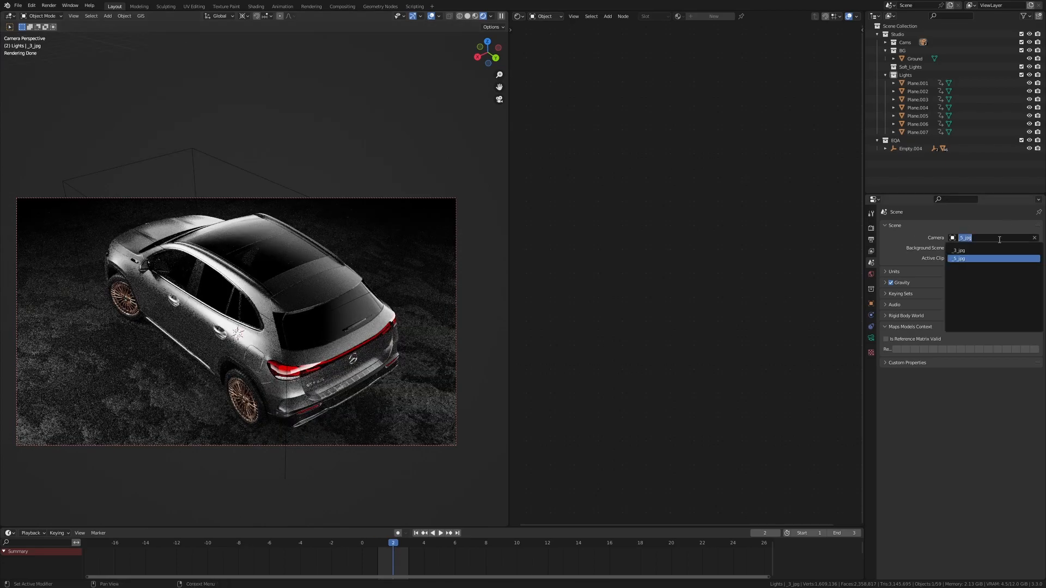
click(966, 251)
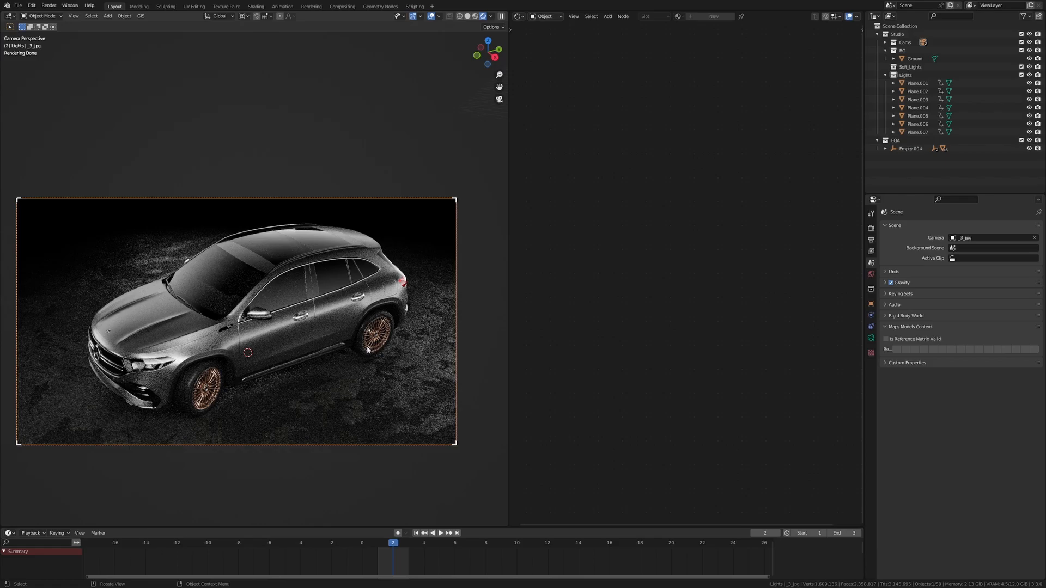
key(Left)
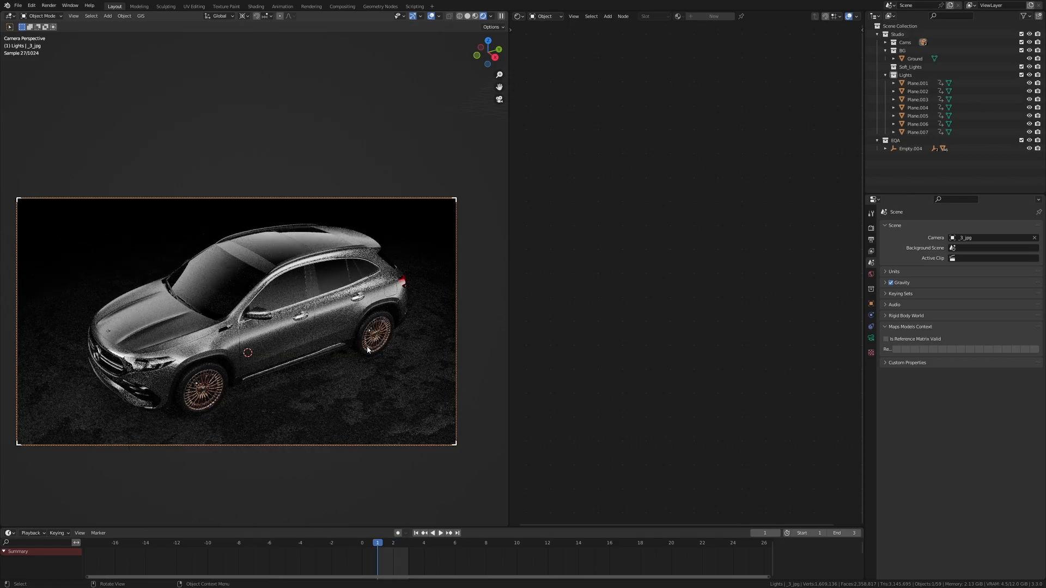
key(Right)
key(Left)
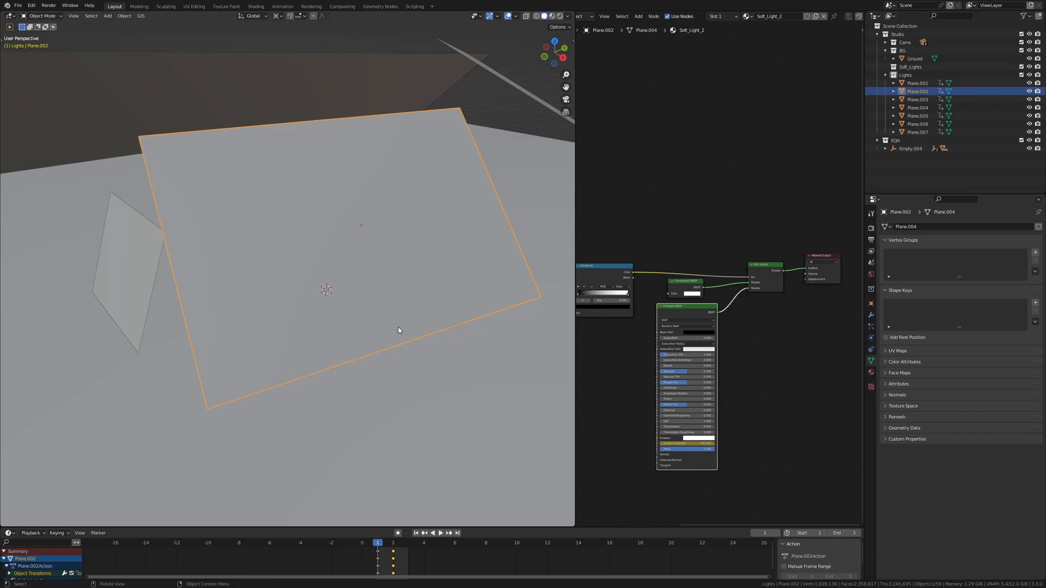
Preview the car through the camera in rendered shading with light plane Plane.002 selected
key(KP_0)
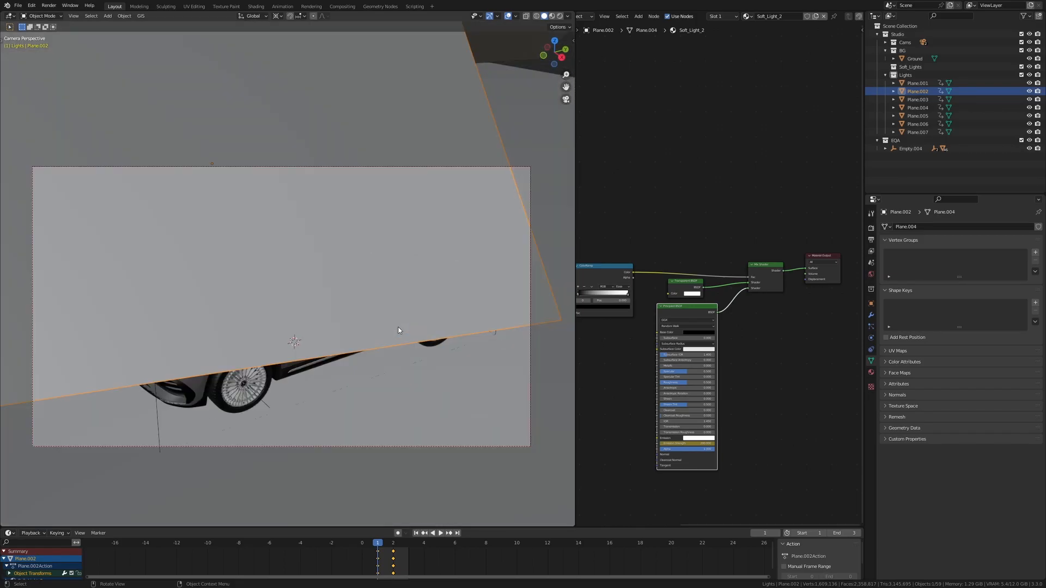
key(z)
click(427, 287)
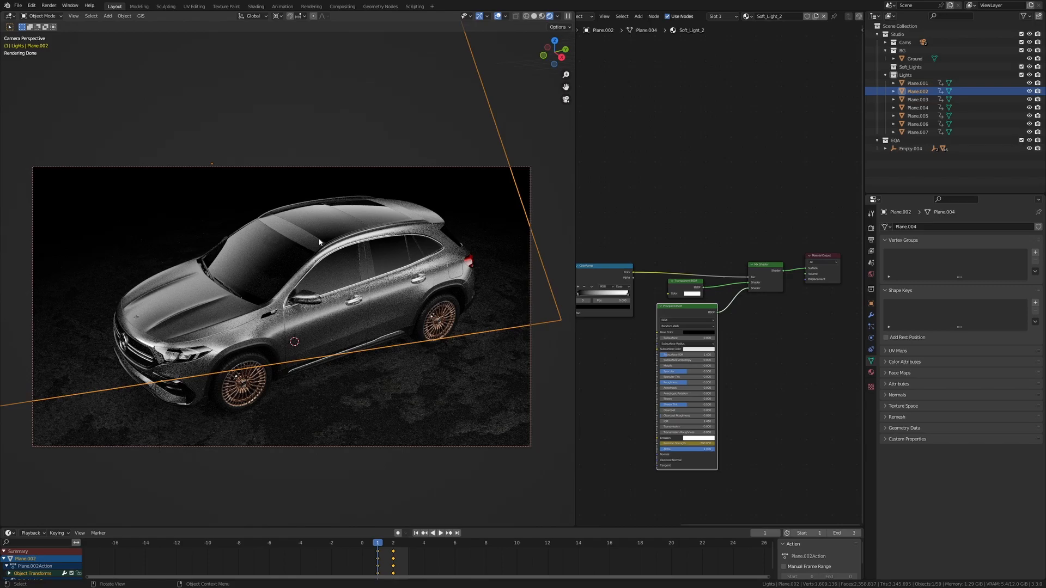
Select the side light Plane.005, then hide and unhide it in the rendered camera view to compare its effect on the car
key(KP_0)
shift+middle_drag(343, 257, 287, 292)
key(z)
click(416, 278)
mouse_move(354, 281)
middle_down()
mouse_move(419, 293)
mouse_move(392, 272)
mouse_move(468, 263)
middle_up()
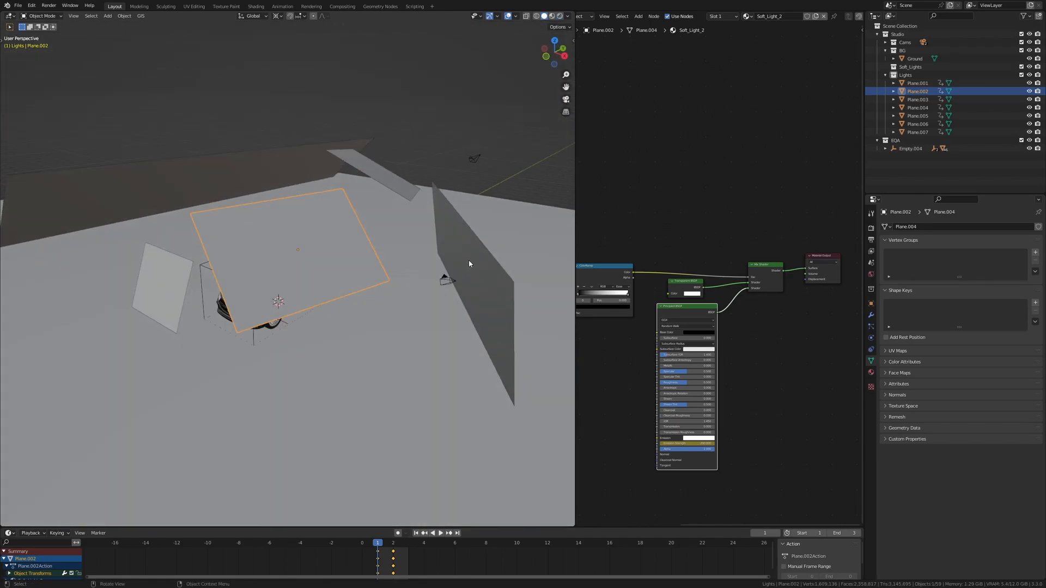
click(469, 264)
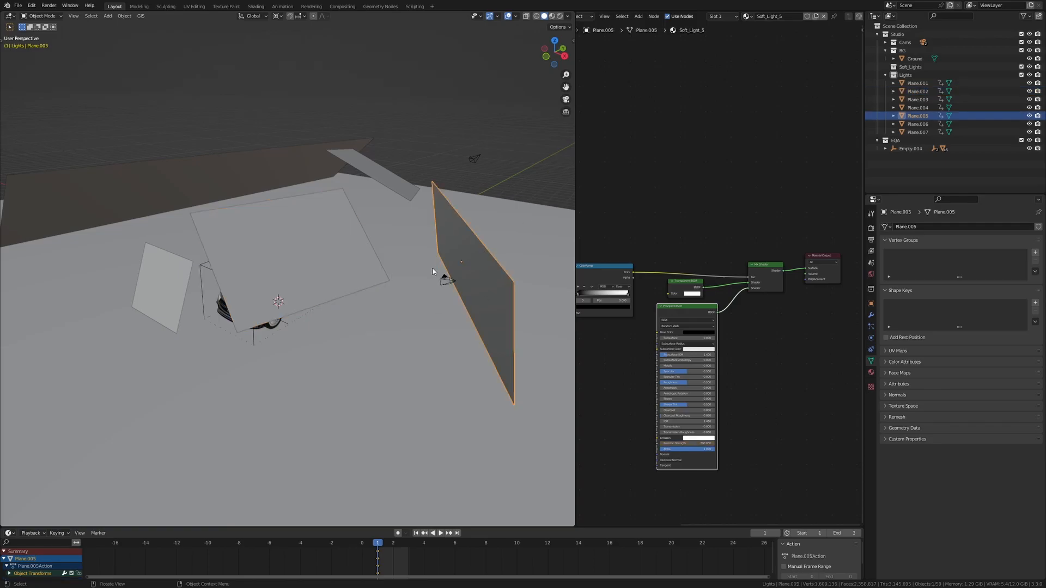
key(KP_0)
key(z)
click(429, 248)
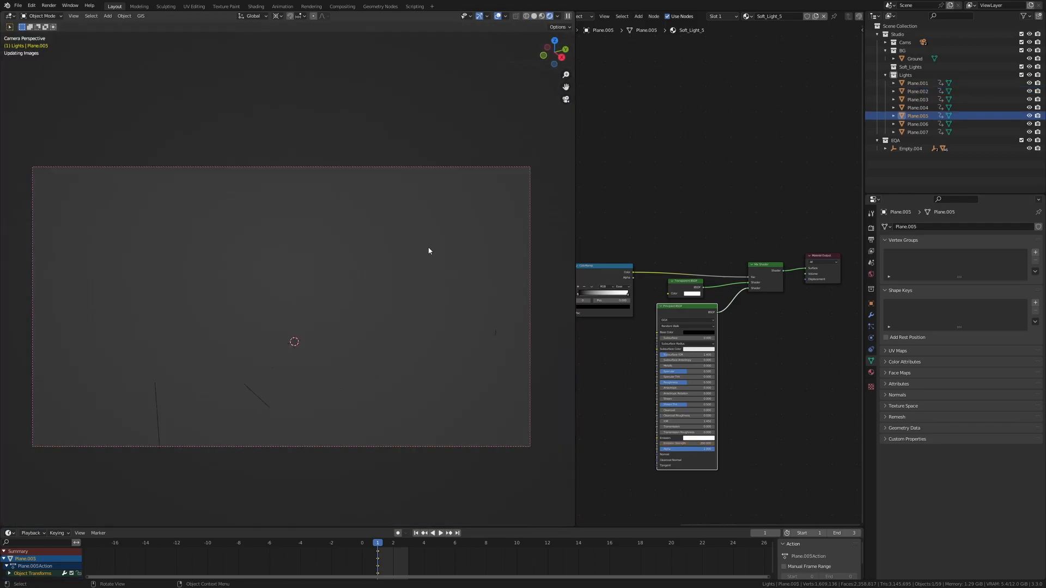
key(h)
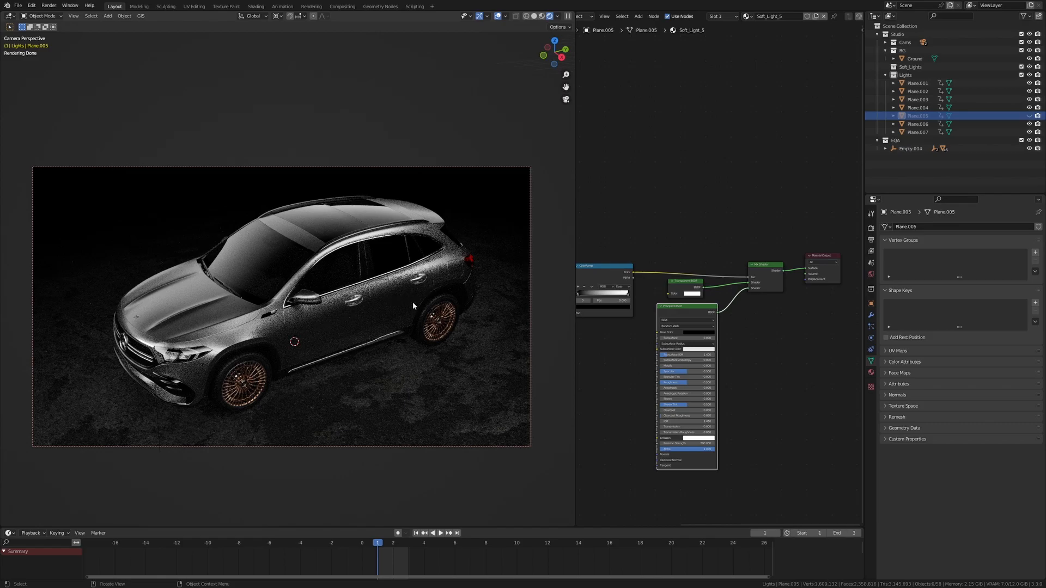
key(alt+h)
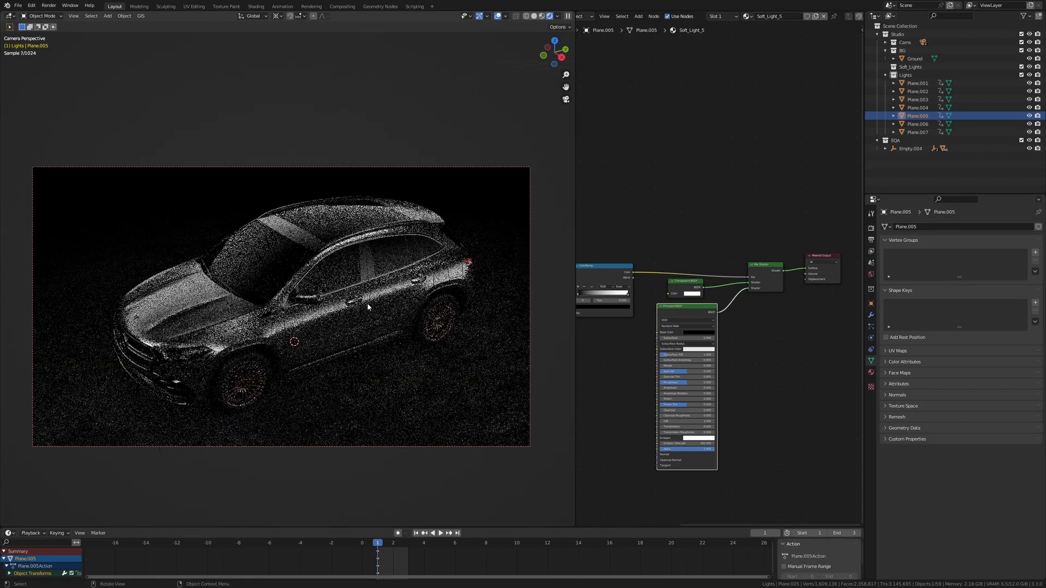
Select the long light plane Plane.004 in solid shading and examine the light arrangement around the car from above
key(KP_0)
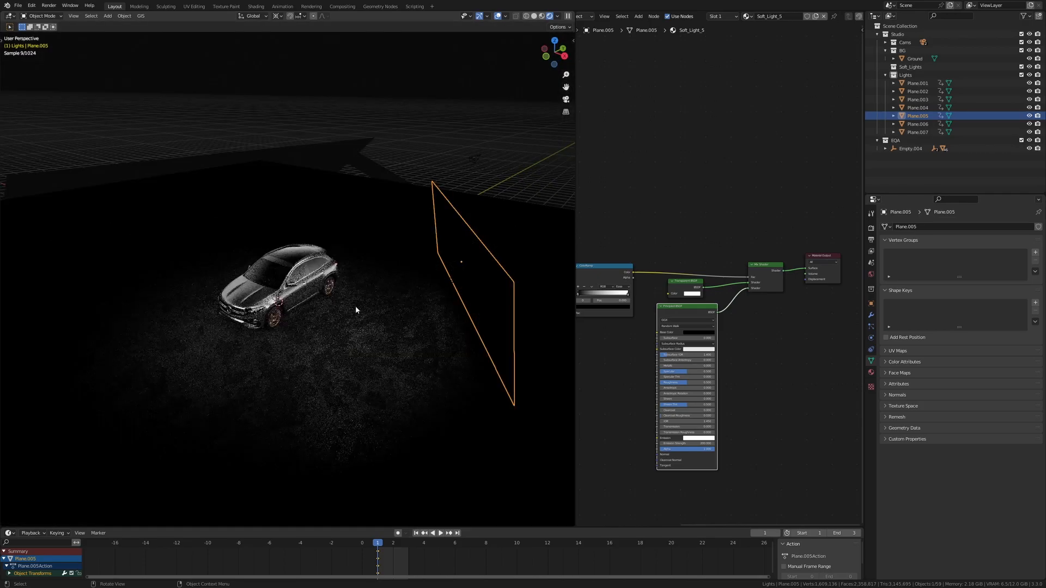
key(z)
mouse_move(255, 253)
middle_down()
mouse_move(207, 212)
mouse_move(172, 203)
mouse_move(209, 224)
mouse_move(297, 198)
middle_up()
click(171, 203)
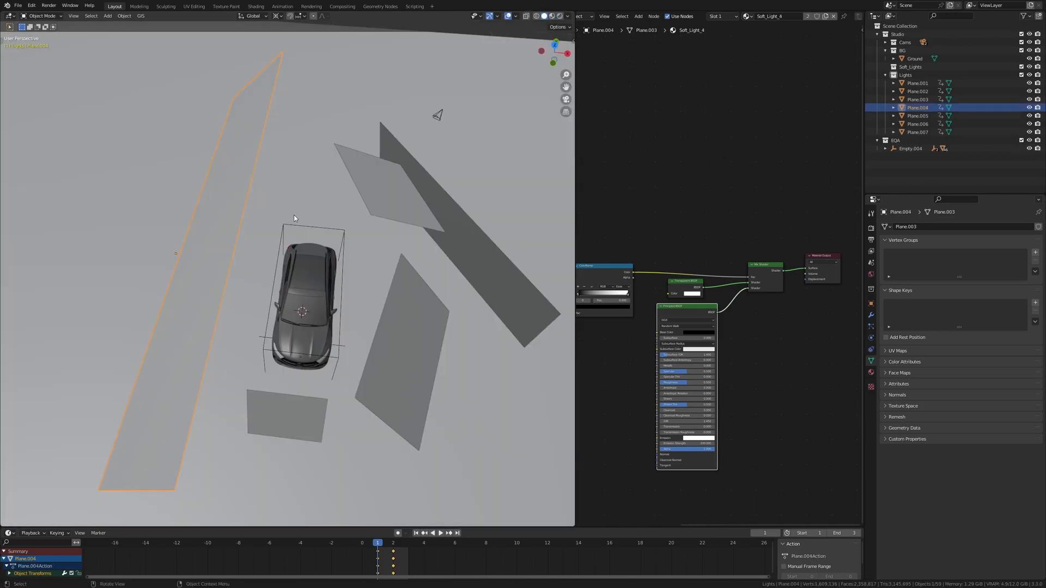
middle_drag(283, 309, 340, 219)
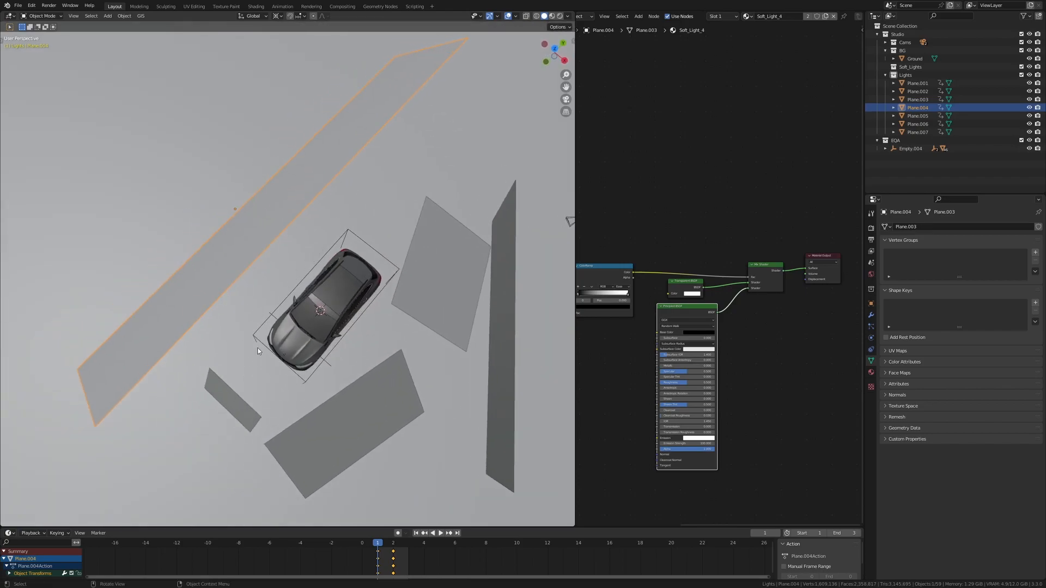
Examine the long light plane Plane.004's effect on the car in rendered shading, ending in the camera view
mouse_move(420, 206)
middle_down()
mouse_move(343, 269)
mouse_move(289, 266)
middle_up()
scroll(375, 248, up, 3)
key(z)
click(398, 276)
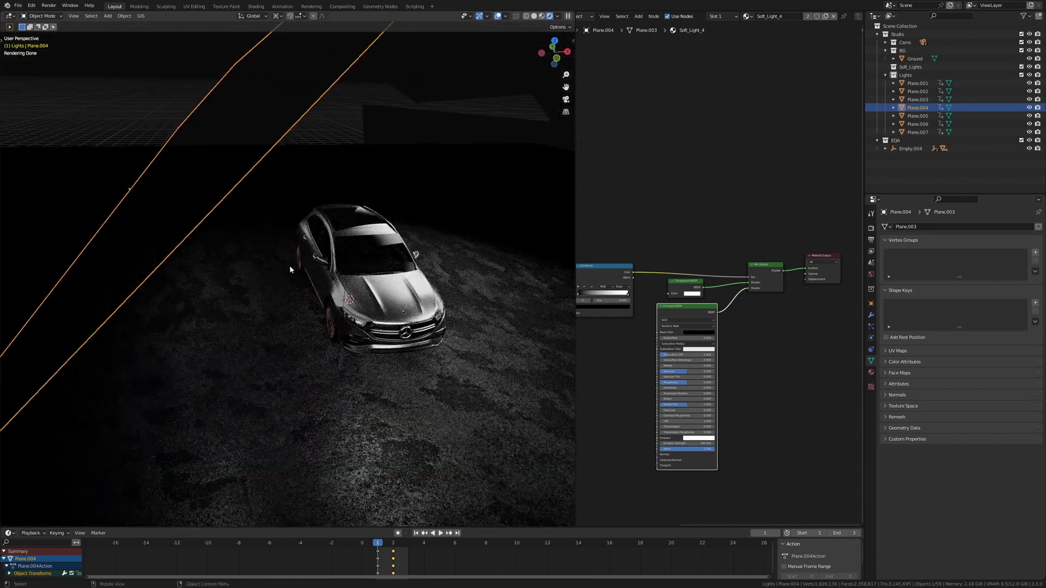
key(KP_0)
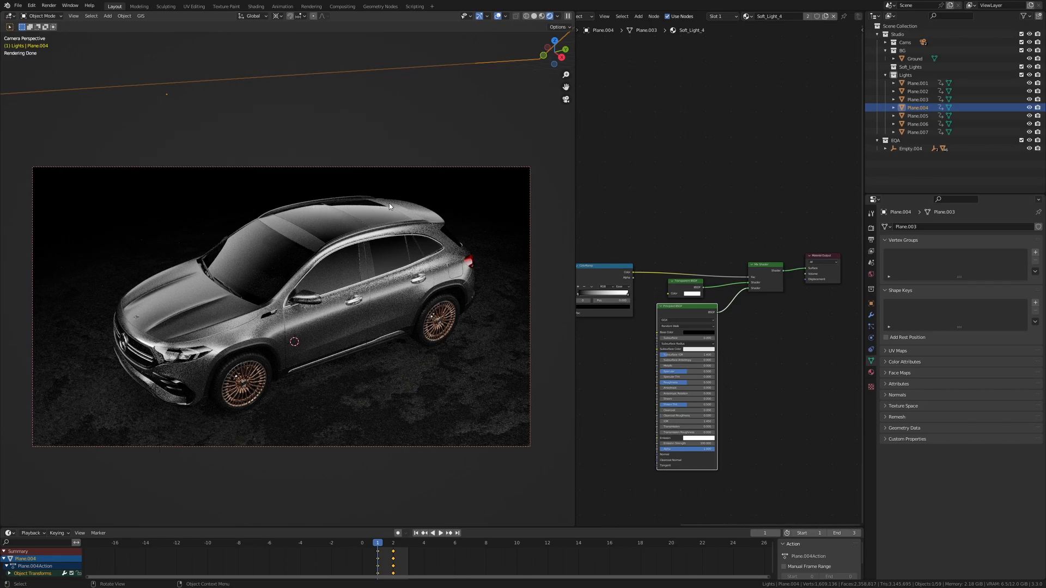
Try sliding the selected edge of Plane.004 in Edit Mode to compare the car's roof reflection, and undo the slide
key(Tab)
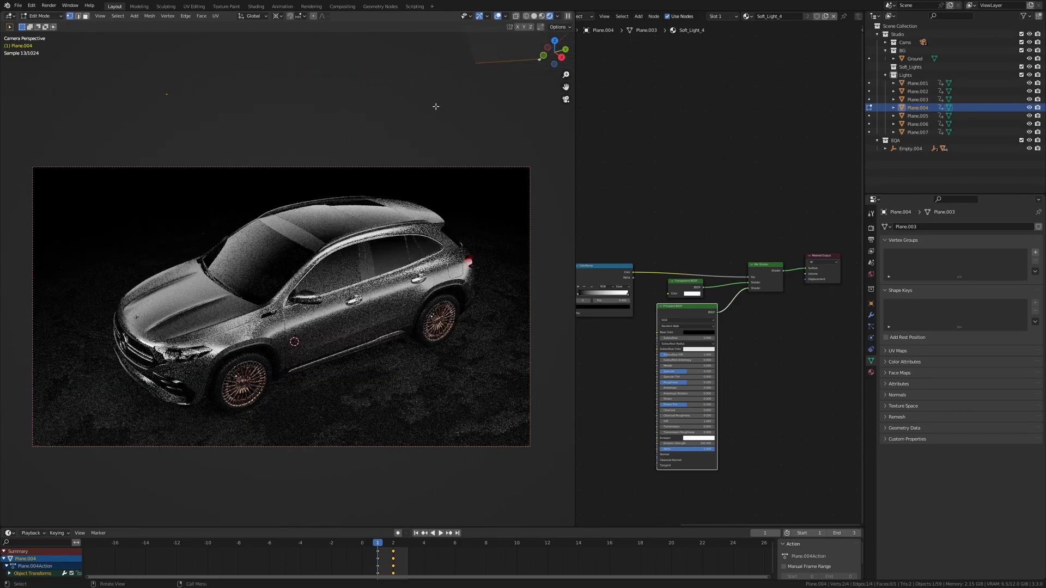
key(g)
key(g)
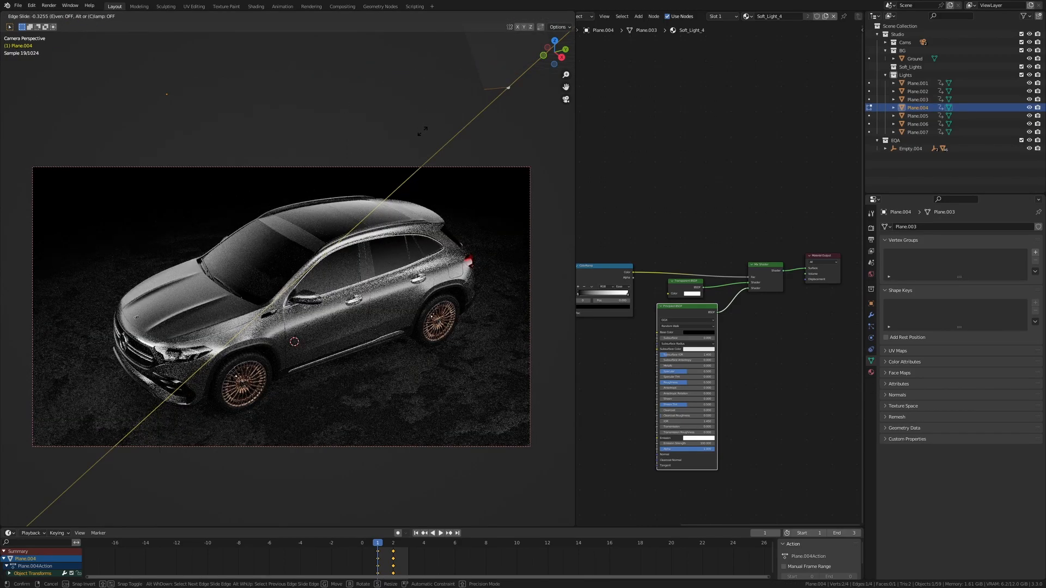
click(422, 131)
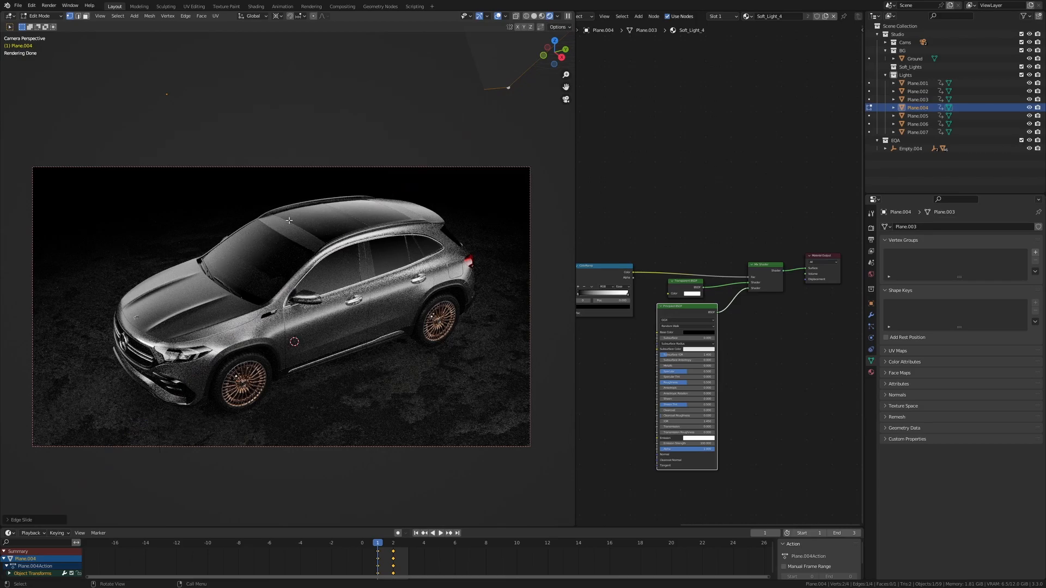
key(ctrl+z)
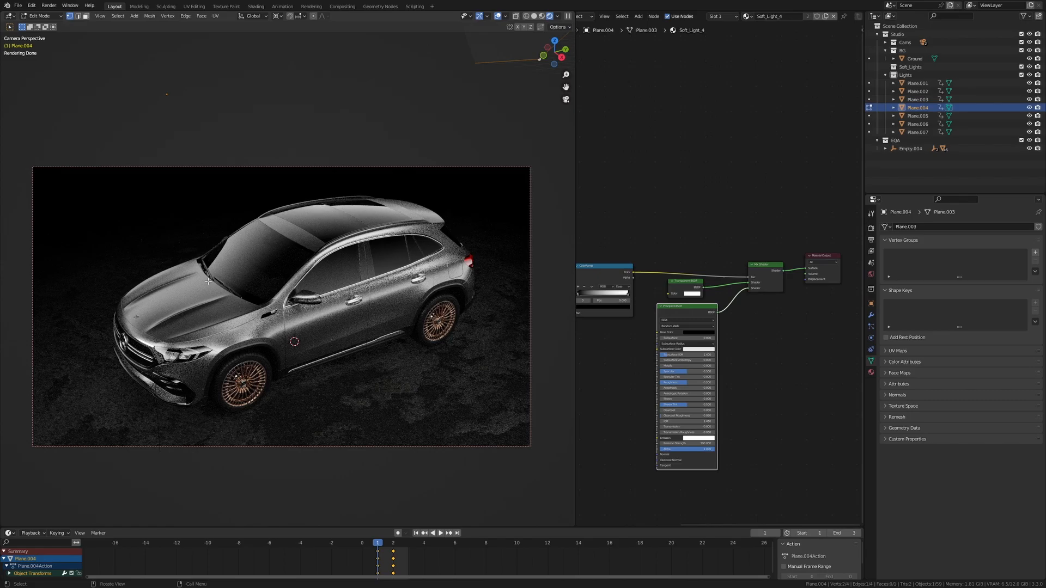
key(Tab)
Select the light plane Plane.002, then hide and unhide it in the rendered camera view to compare its effect on the car
key(KP_0)
key(z)
mouse_move(324, 140)
middle_down()
mouse_move(353, 328)
mouse_move(336, 351)
middle_up()
click(349, 331)
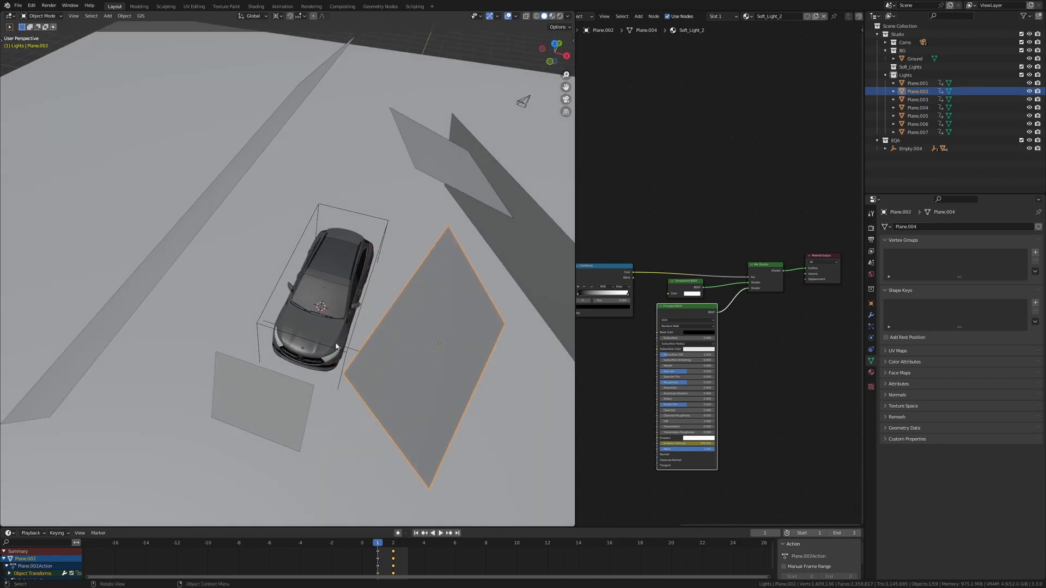
key(KP_0)
key(z)
click(369, 291)
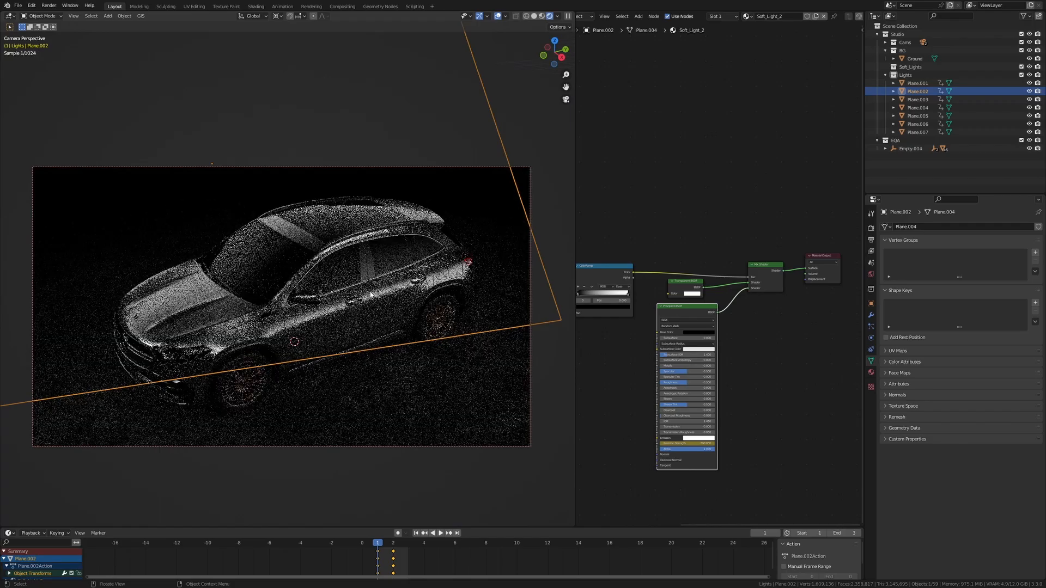
key(h)
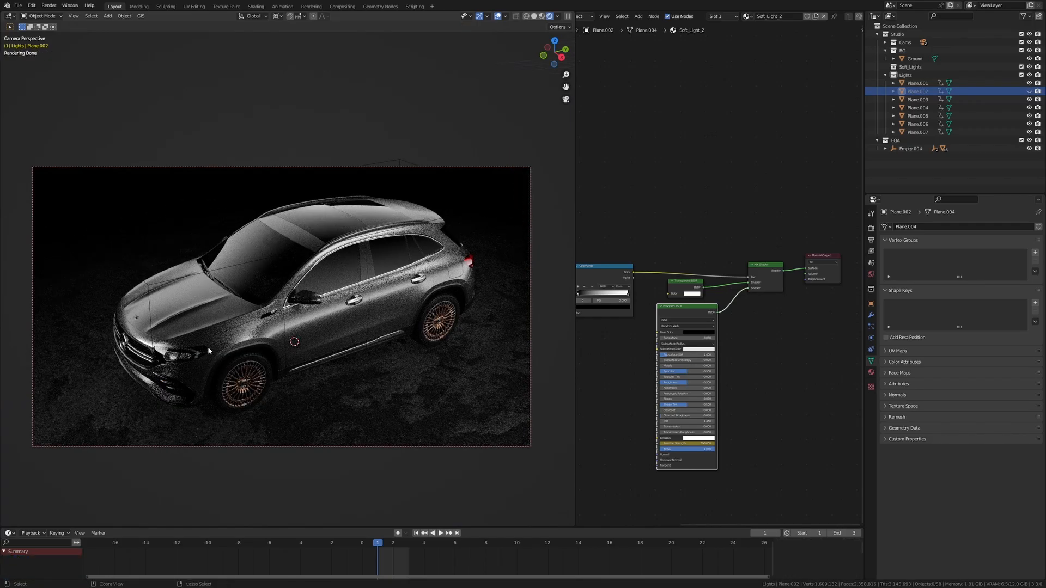
key(ctrl+z)
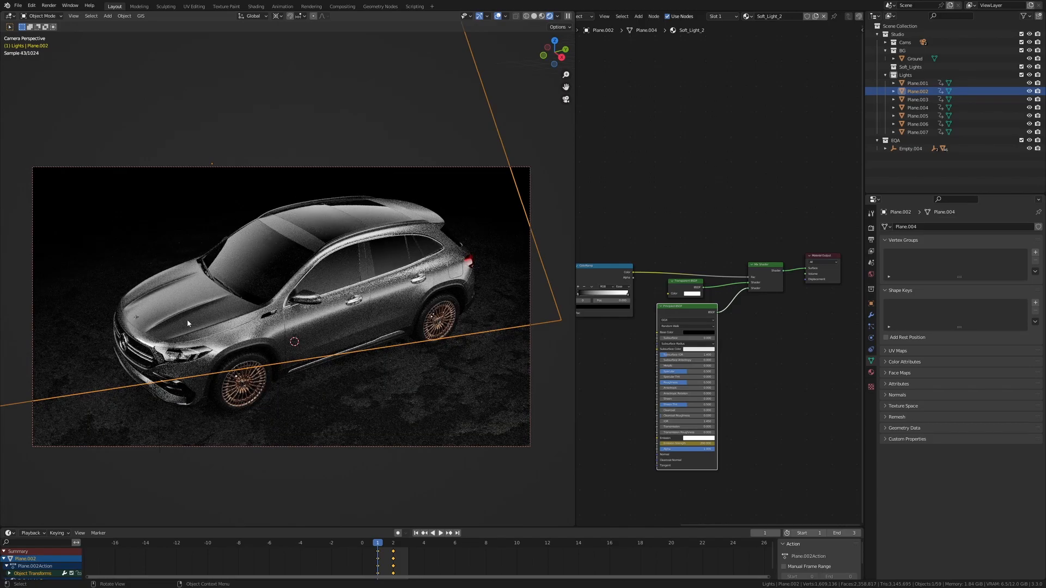
Select the small front light plane Plane.003 in solid shading and preview the car through the camera in rendered shading
key(KP_0)
key(z)
click(393, 318)
shift+middle_drag(267, 414, 261, 339)
click(261, 339)
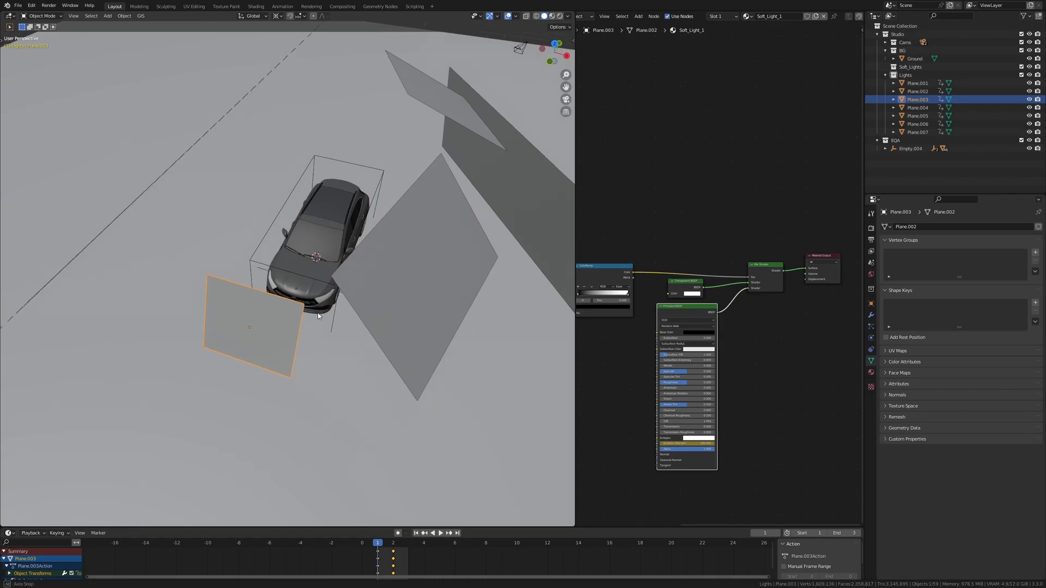
key(KP_0)
key(z)
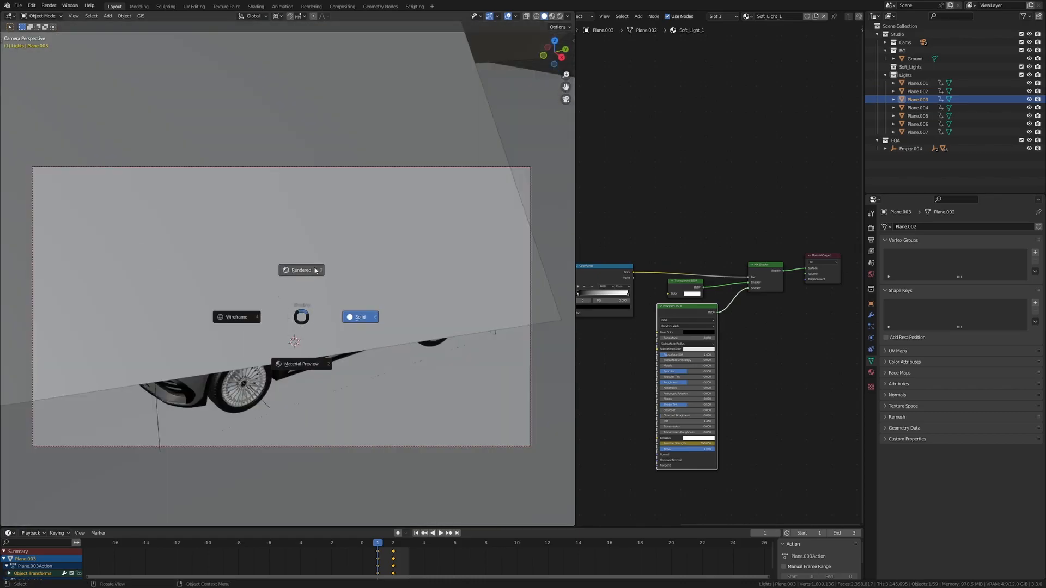
click(311, 281)
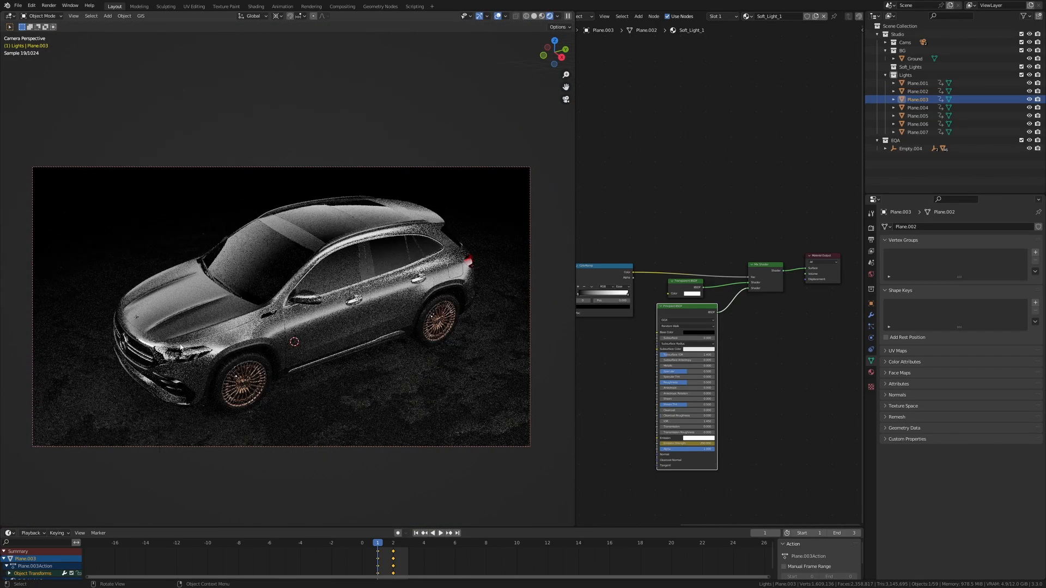
Select the rear light plane Plane.001, then hide and unhide it in the rendered camera view to compare its effect
middle_drag(166, 354, 168, 303)
scroll(283, 306, up, 4)
middle_drag(299, 318, 233, 315)
key(KP_0)
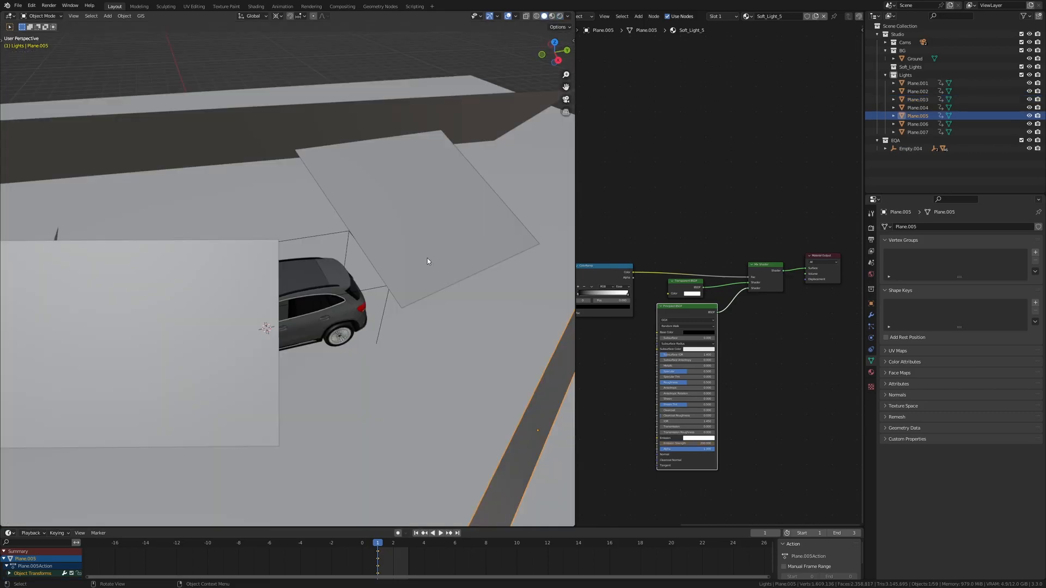
click(427, 259)
middle_drag(427, 258, 306, 299)
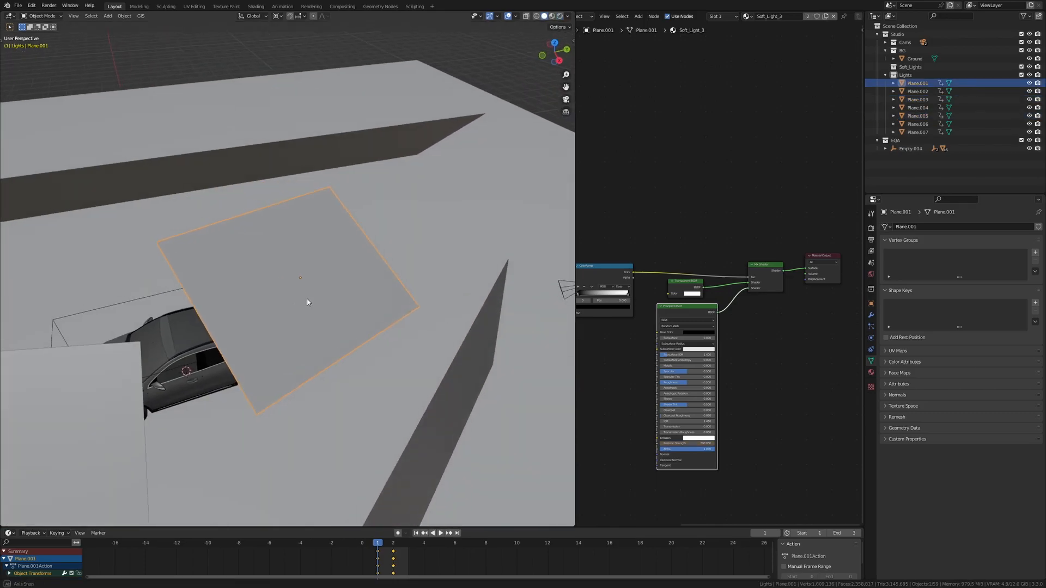
key(KP_0)
key(z)
click(376, 266)
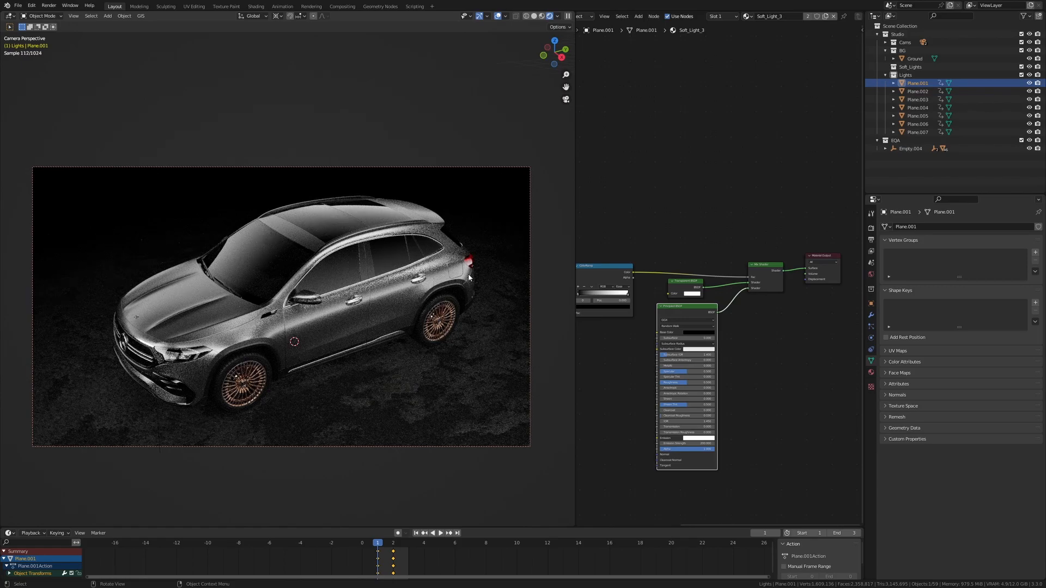
key(Delete)
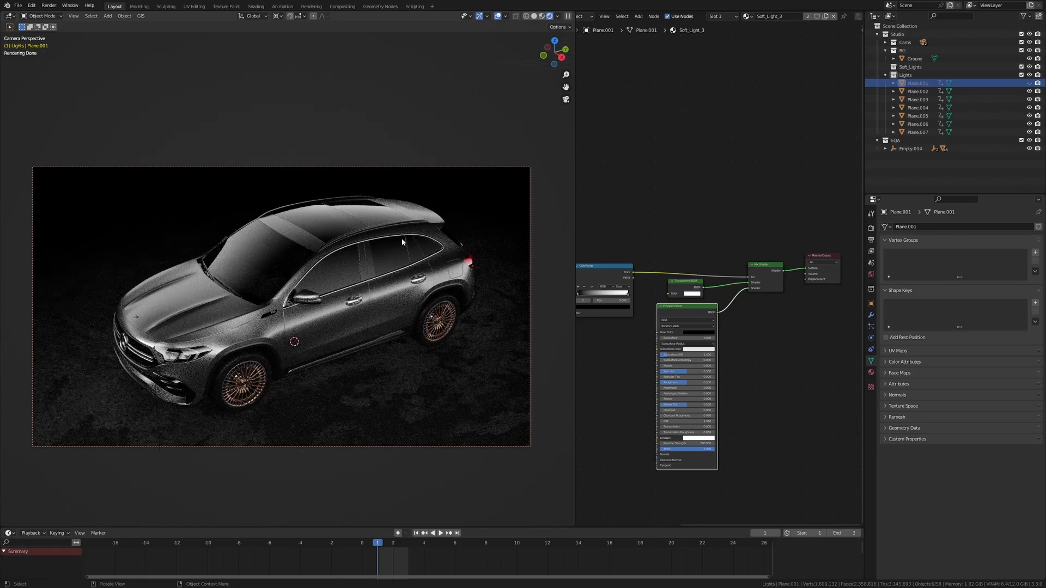
key(ctrl+z)
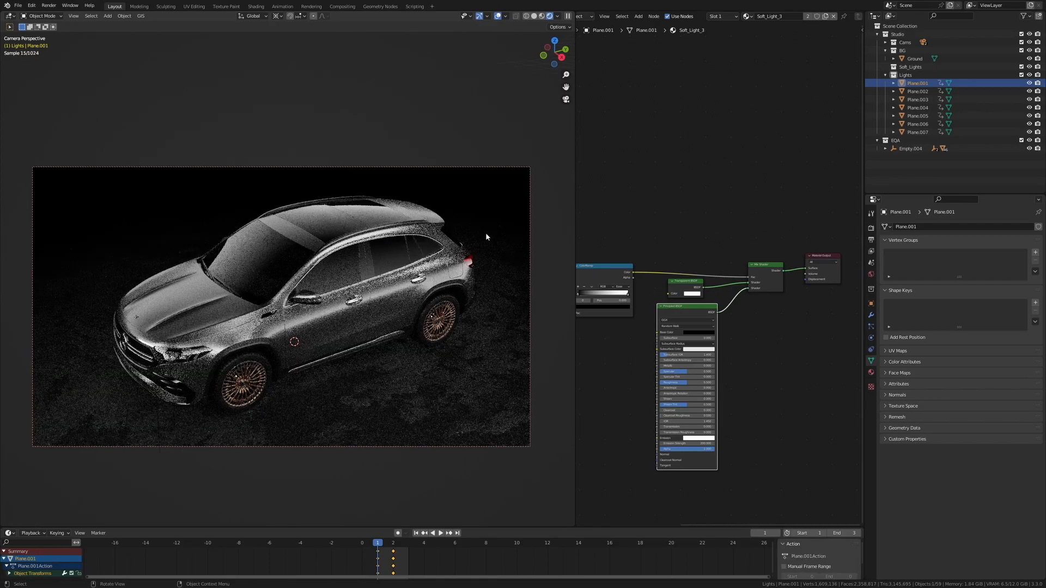
Select light plane Plane.002 and preview the car through the camera in rendered shading with the viewport overlays turned off
middle_drag(274, 352, 256, 375)
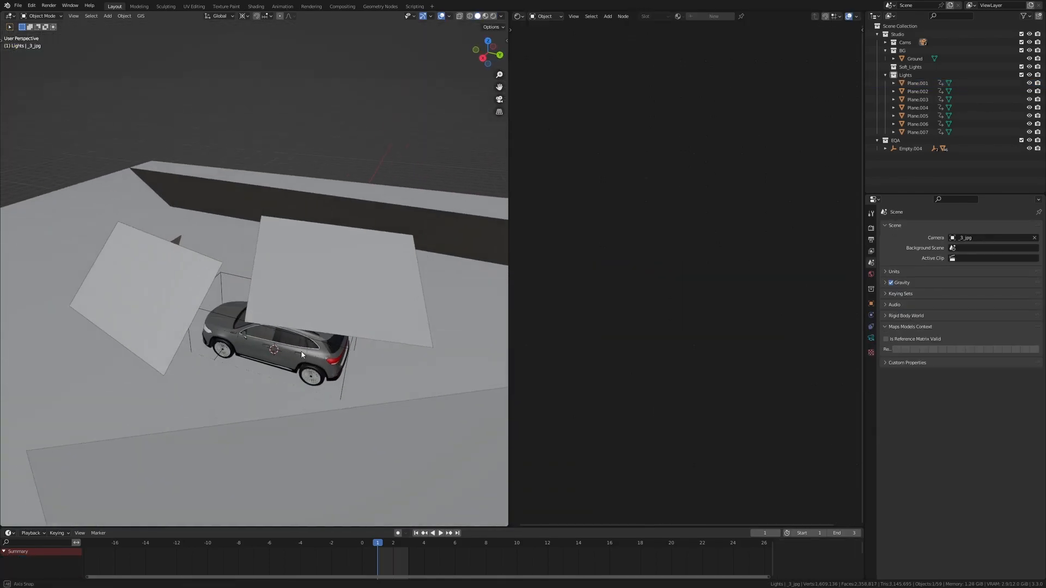
mouse_move(272, 349)
middle_down()
mouse_move(285, 350)
mouse_move(253, 362)
mouse_move(261, 344)
mouse_move(250, 344)
mouse_move(244, 306)
mouse_move(194, 301)
mouse_move(331, 313)
mouse_move(312, 320)
mouse_move(356, 325)
mouse_move(301, 339)
middle_up()
click(270, 308)
click(194, 302)
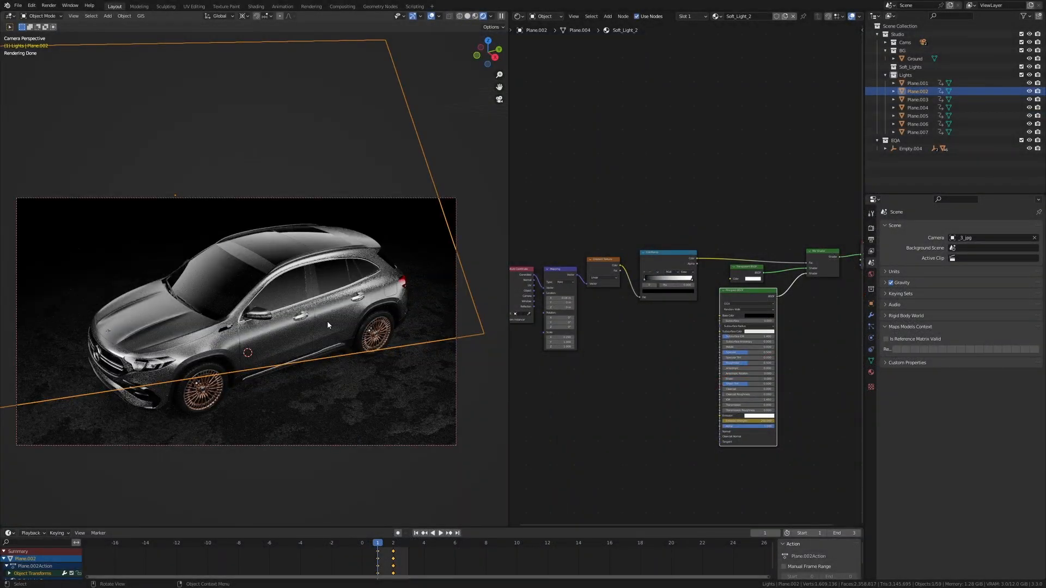
click(430, 17)
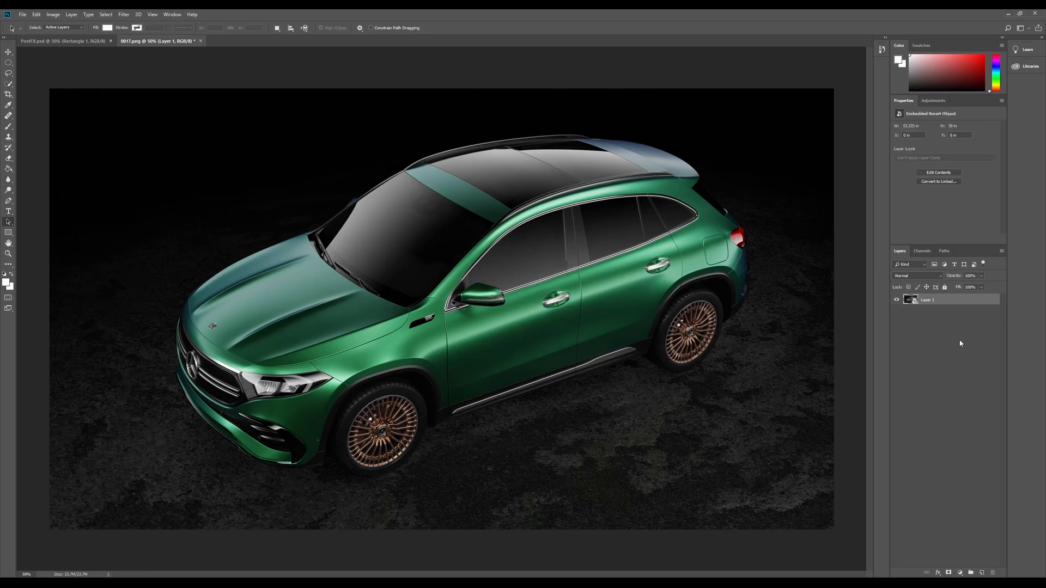
Compare the graded PostFX.psd image with the green car render 0017.png in Photoshop
click(86, 42)
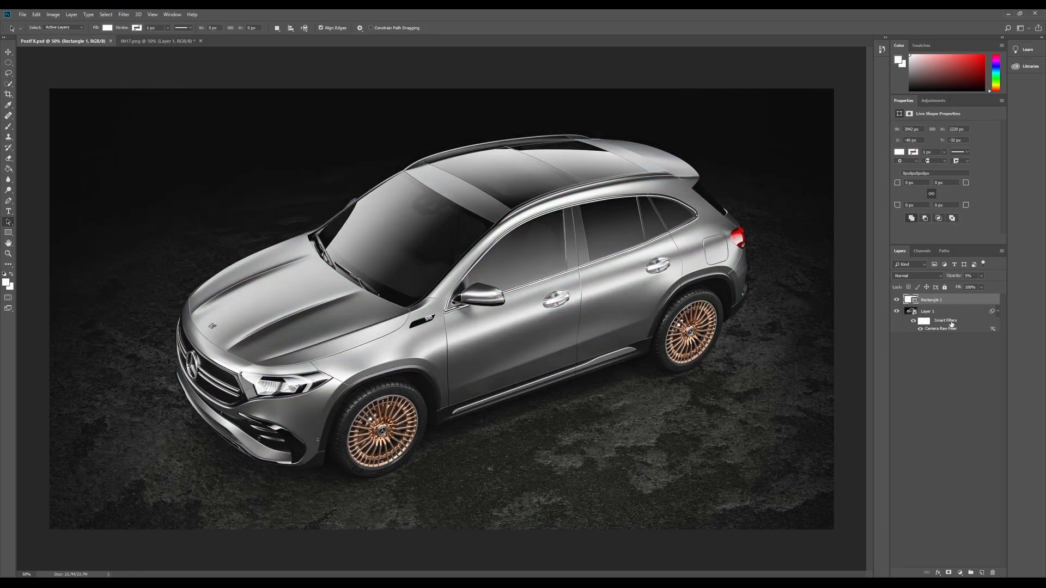
click(164, 41)
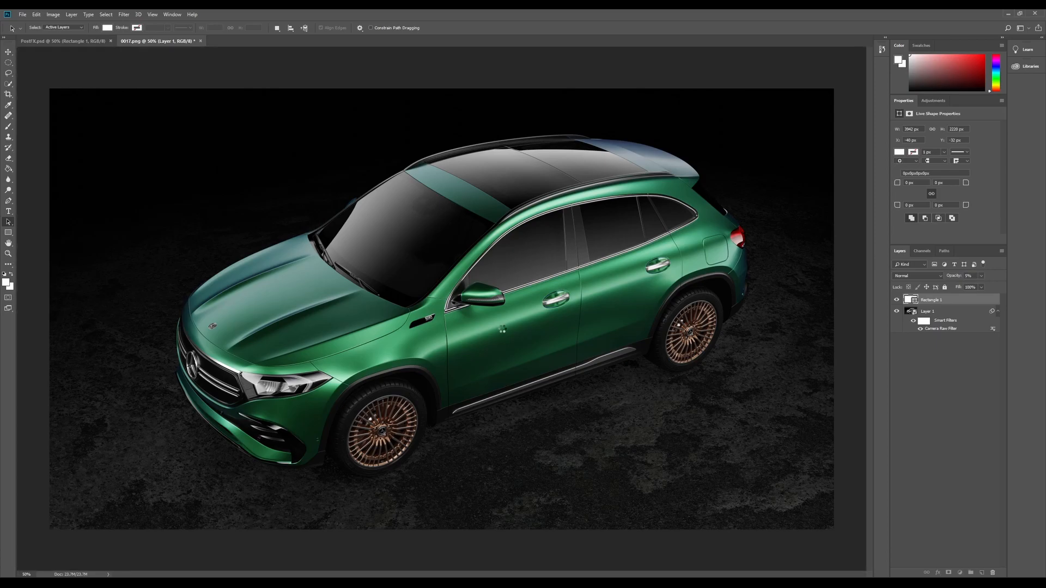
click(998, 301)
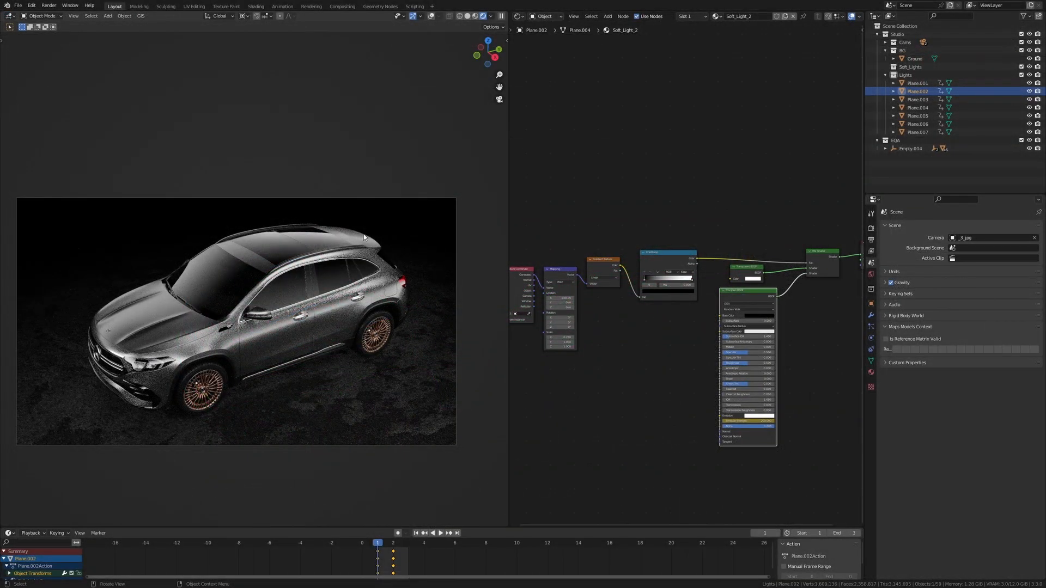
Select the car body outside the camera view in solid shading and try moving it
key(KP_0)
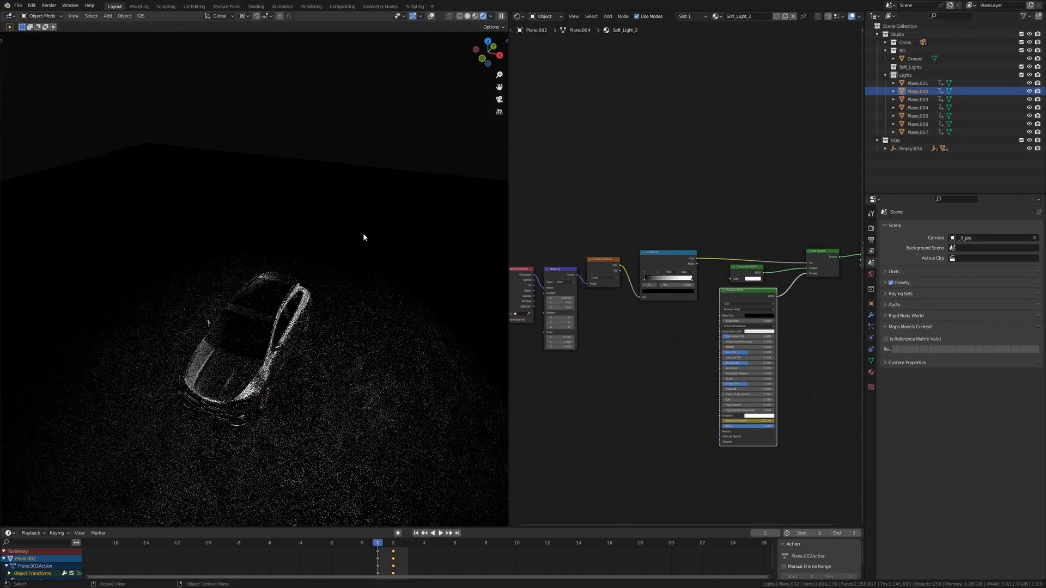
key(z)
middle_drag(232, 320, 261, 324)
click(261, 324)
key(g)
right_click(278, 322)
Examine the light planes around the car from several angles, switching between solid and rendered shading and checking the camera view
mouse_move(313, 363)
middle_down()
mouse_move(292, 348)
mouse_move(281, 309)
mouse_move(210, 303)
middle_up()
key(shift+z)
key(KP_0)
key(shift+z)
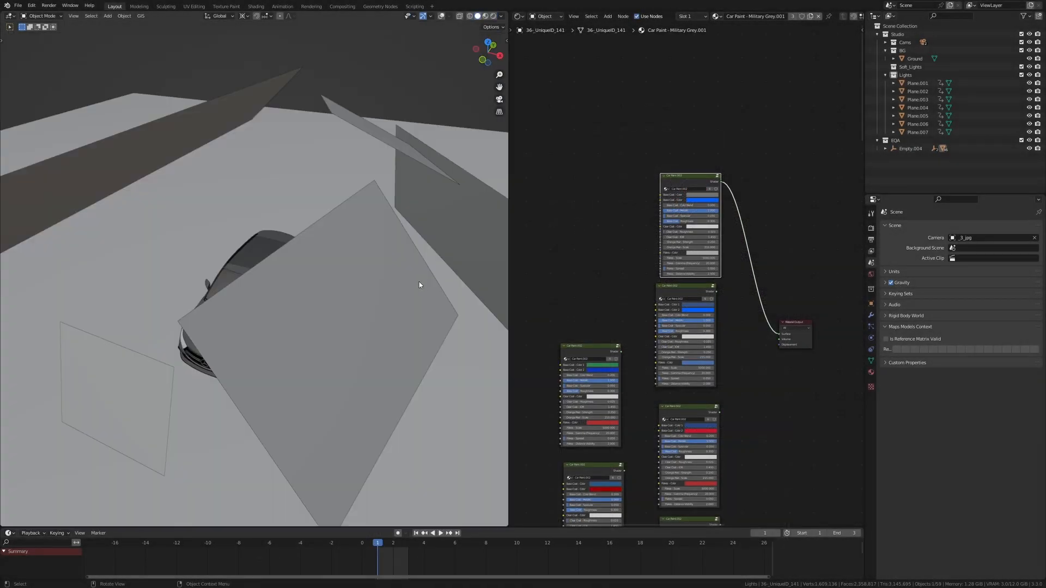
middle_drag(420, 282, 357, 236)
key(z)
click(371, 302)
mouse_move(372, 302)
middle_down()
mouse_move(417, 297)
mouse_move(339, 300)
mouse_move(363, 279)
middle_up()
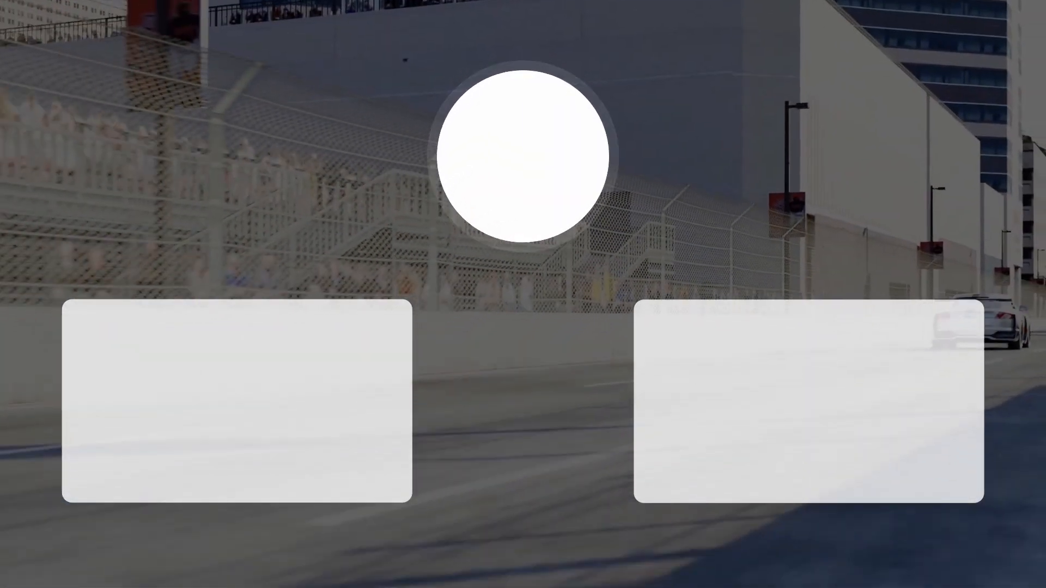